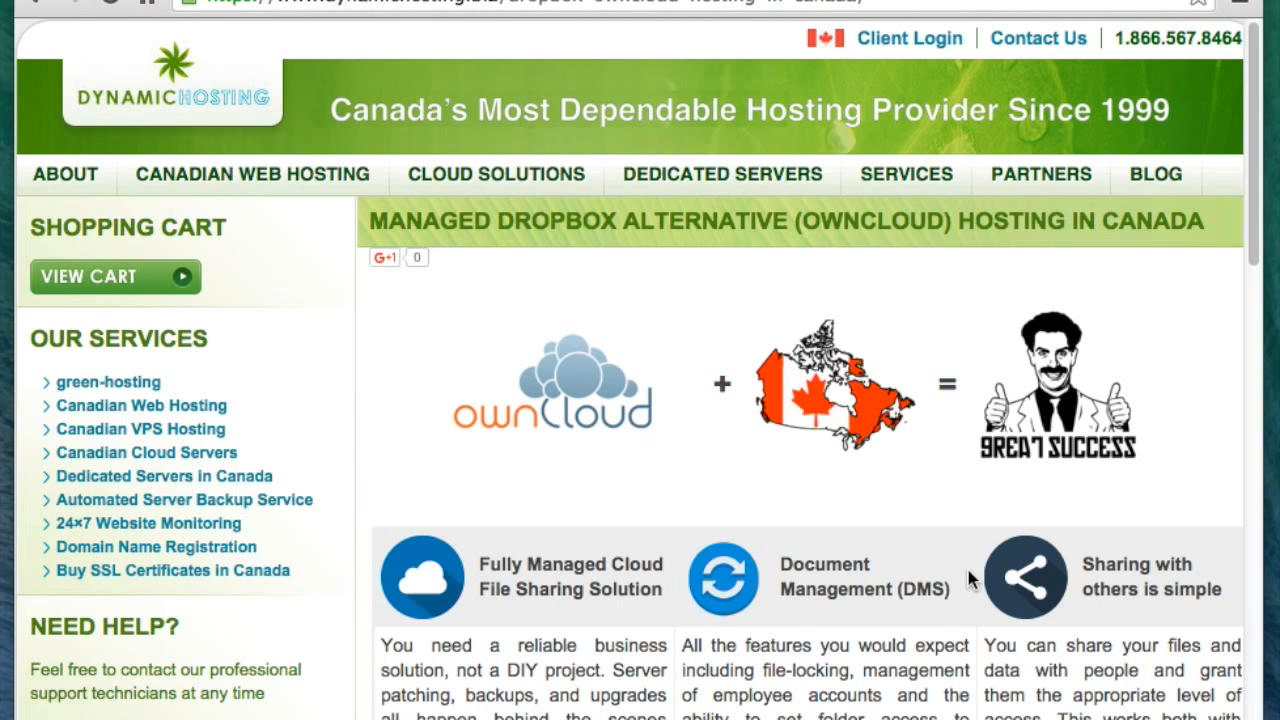
# Step: Open the live ownCloud demo from the hosting page and log in with the demo account's username and password
pyautogui.scroll(-5, 968, 578)
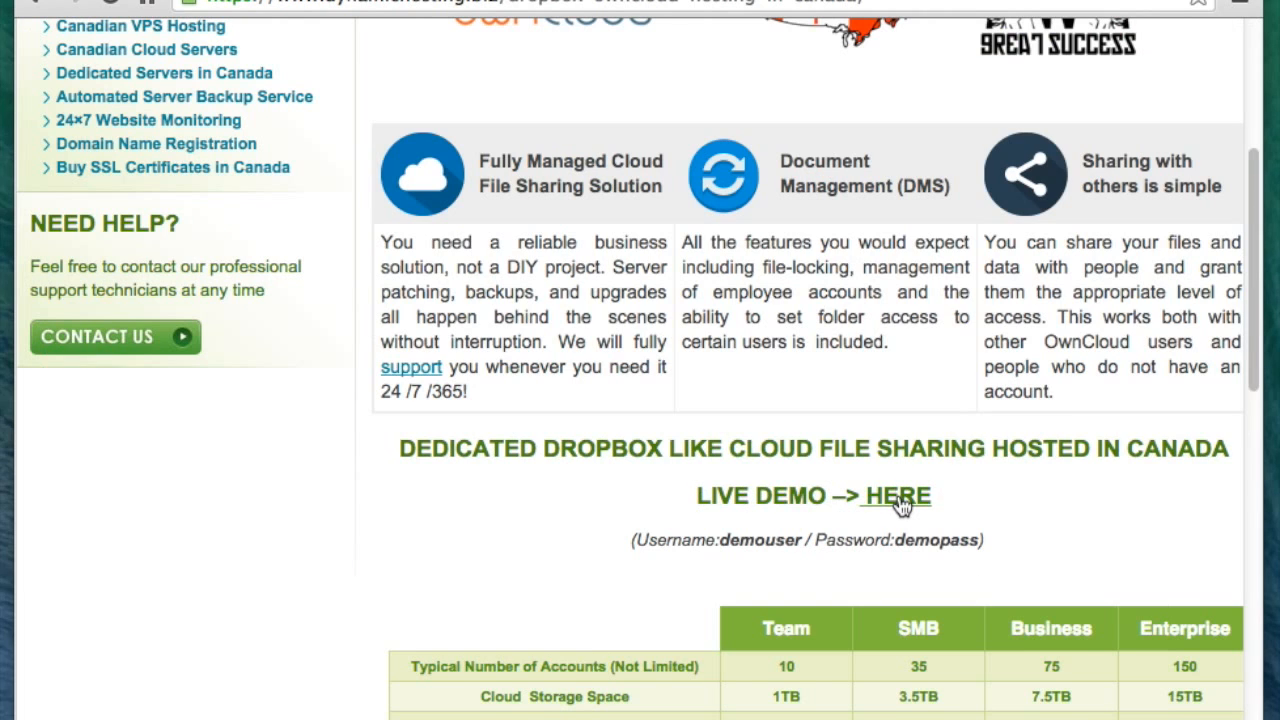
pyautogui.click(898, 497)
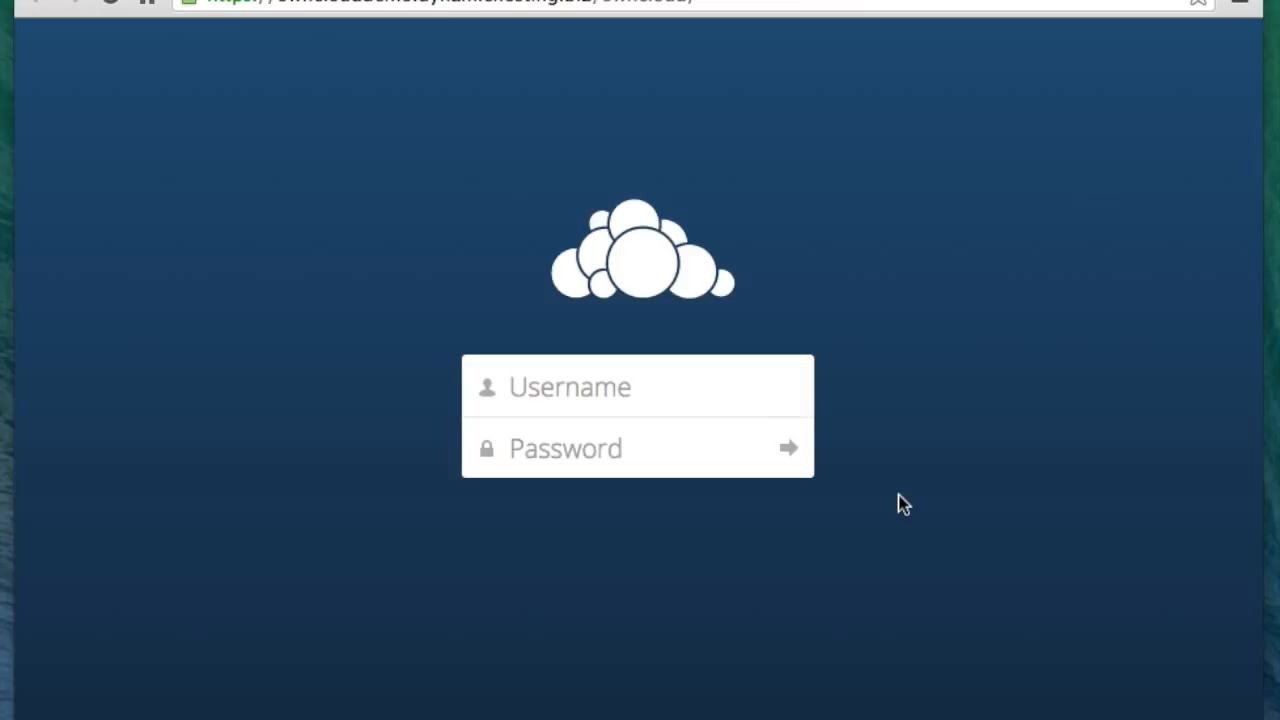
pyautogui.write('d')
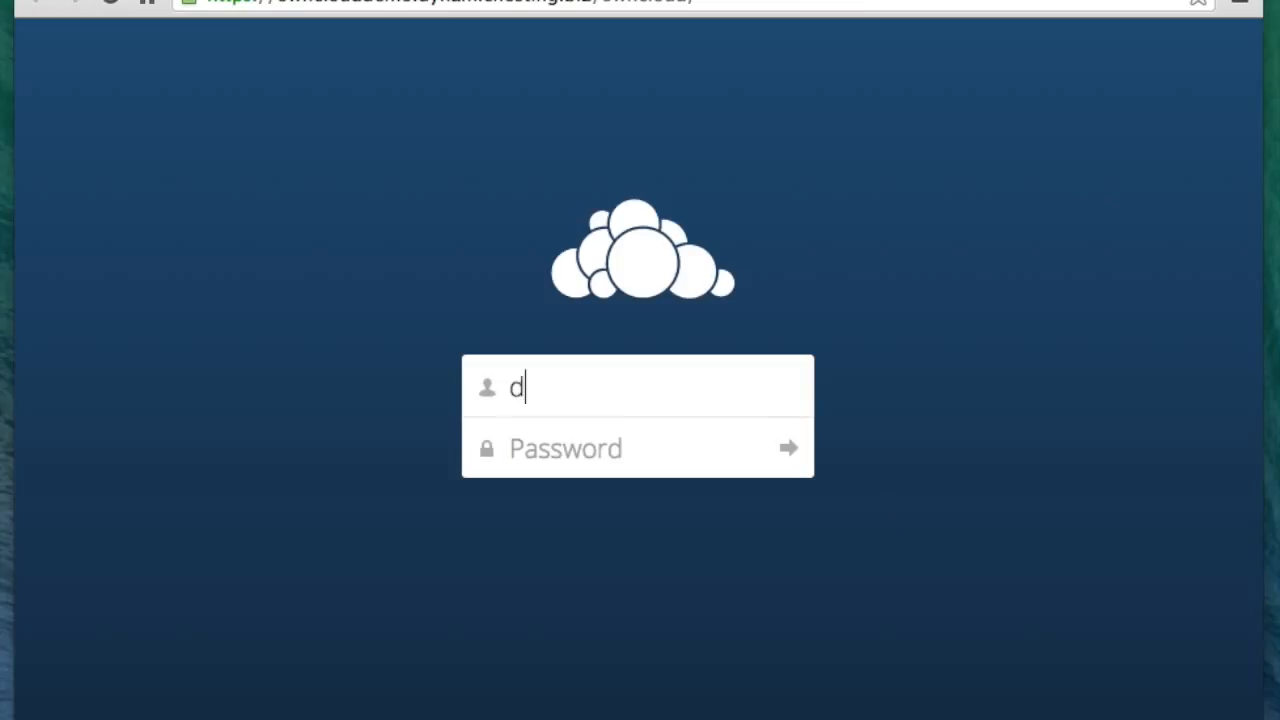
pyautogui.write('emouser')
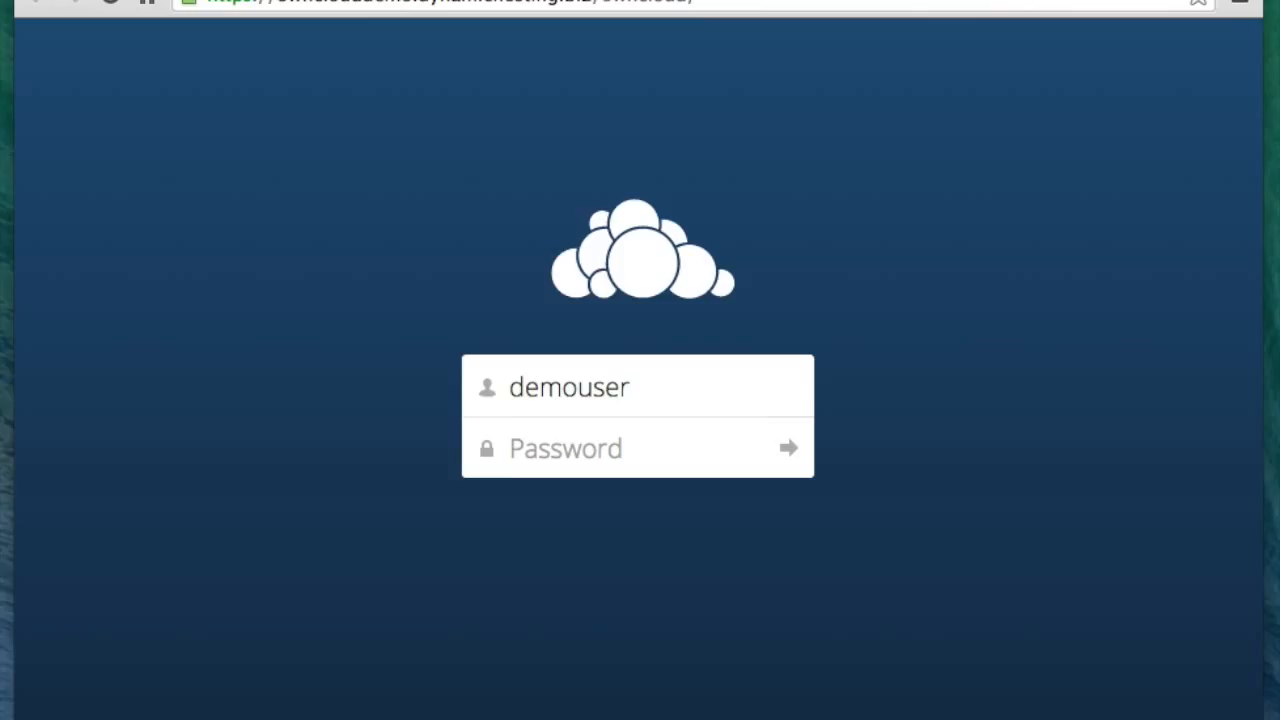
pyautogui.press('Tab')
pyautogui.write('demouser')
pyautogui.press('Return')
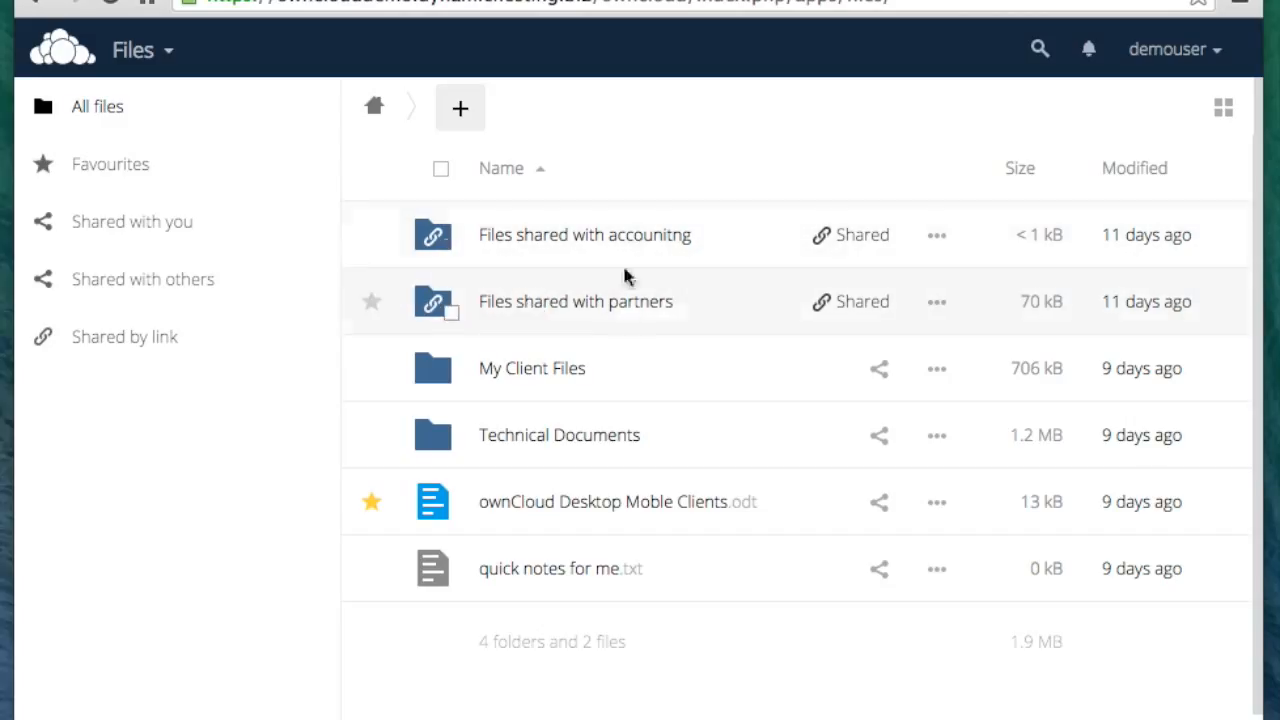
# Step: Check the sharing of the "Files shared with accounitng" folder and view the items shared with you and with others
pyautogui.click(870, 242)
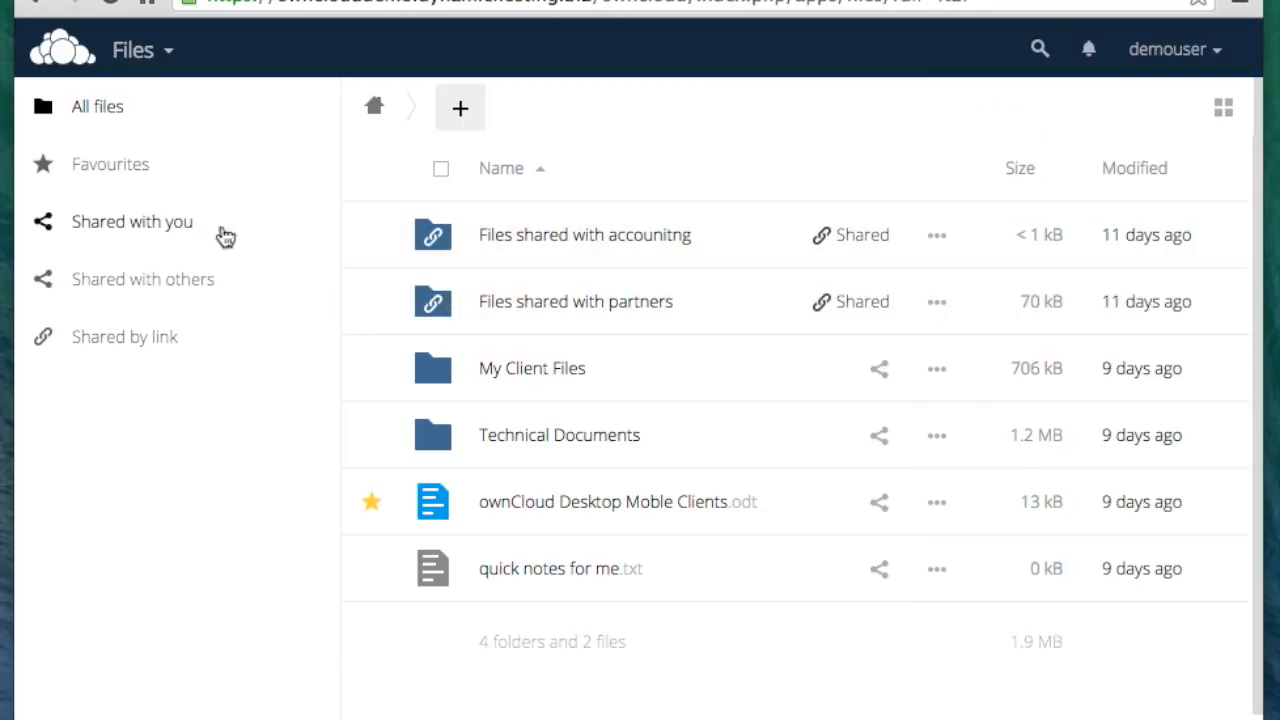
pyautogui.click(120, 229)
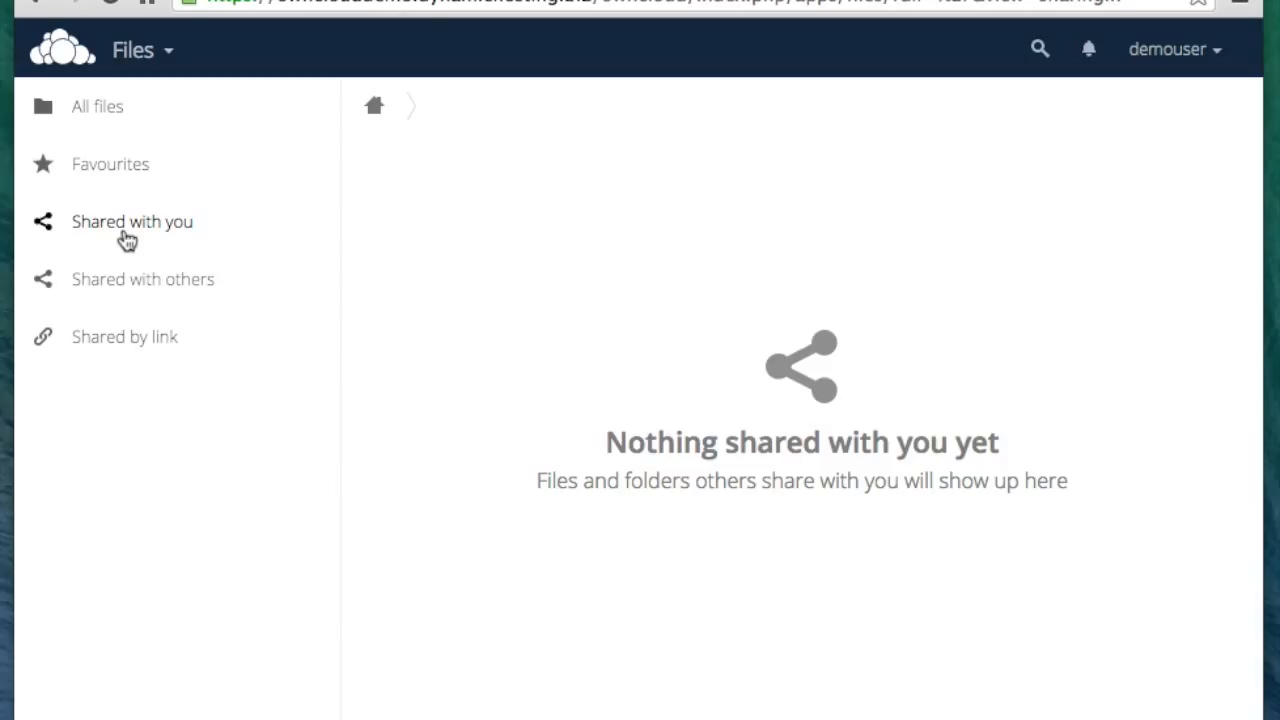
pyautogui.click(152, 292)
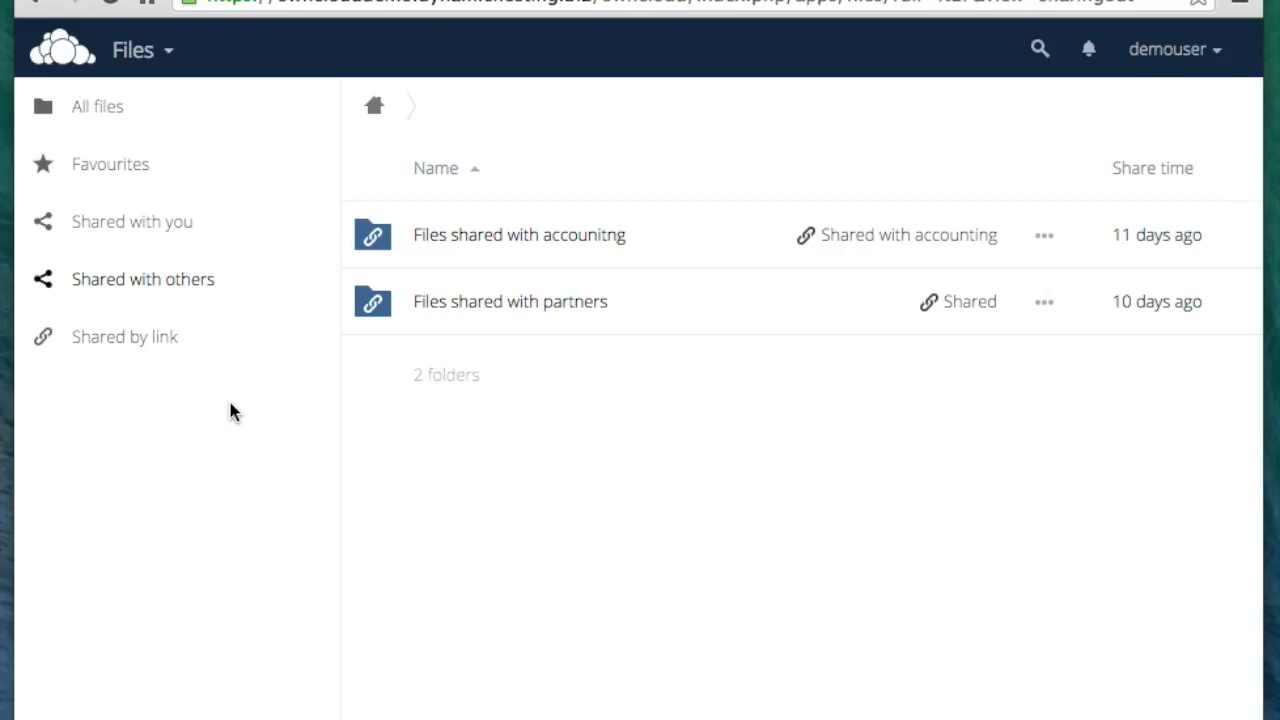
# Step: View the user and group management page and return to the files overview
pyautogui.click(1220, 52)
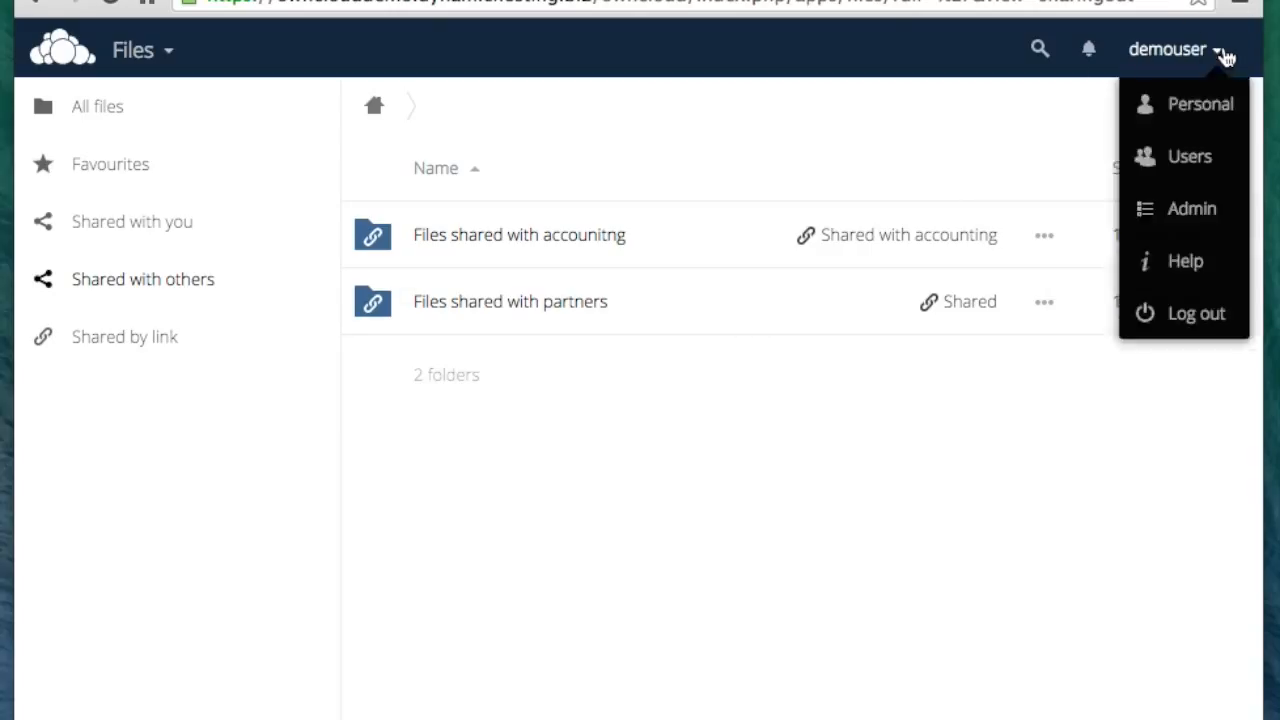
pyautogui.click(1200, 160)
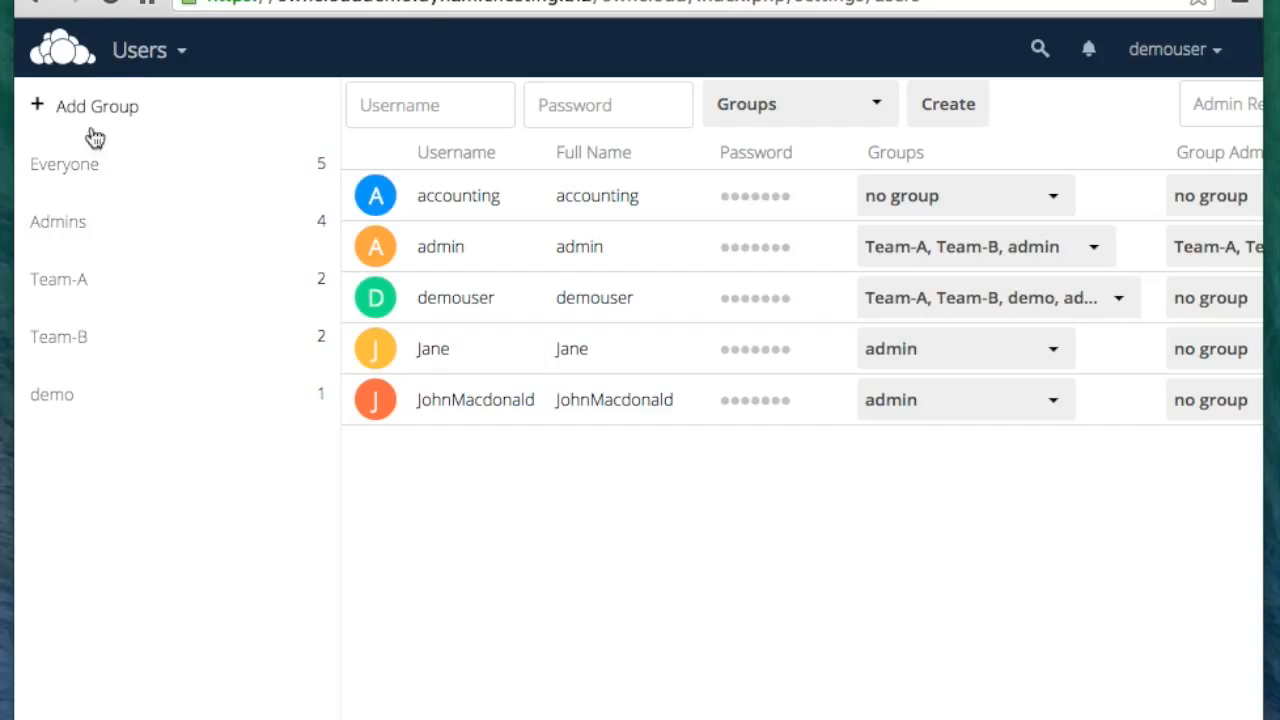
pyautogui.click(80, 58)
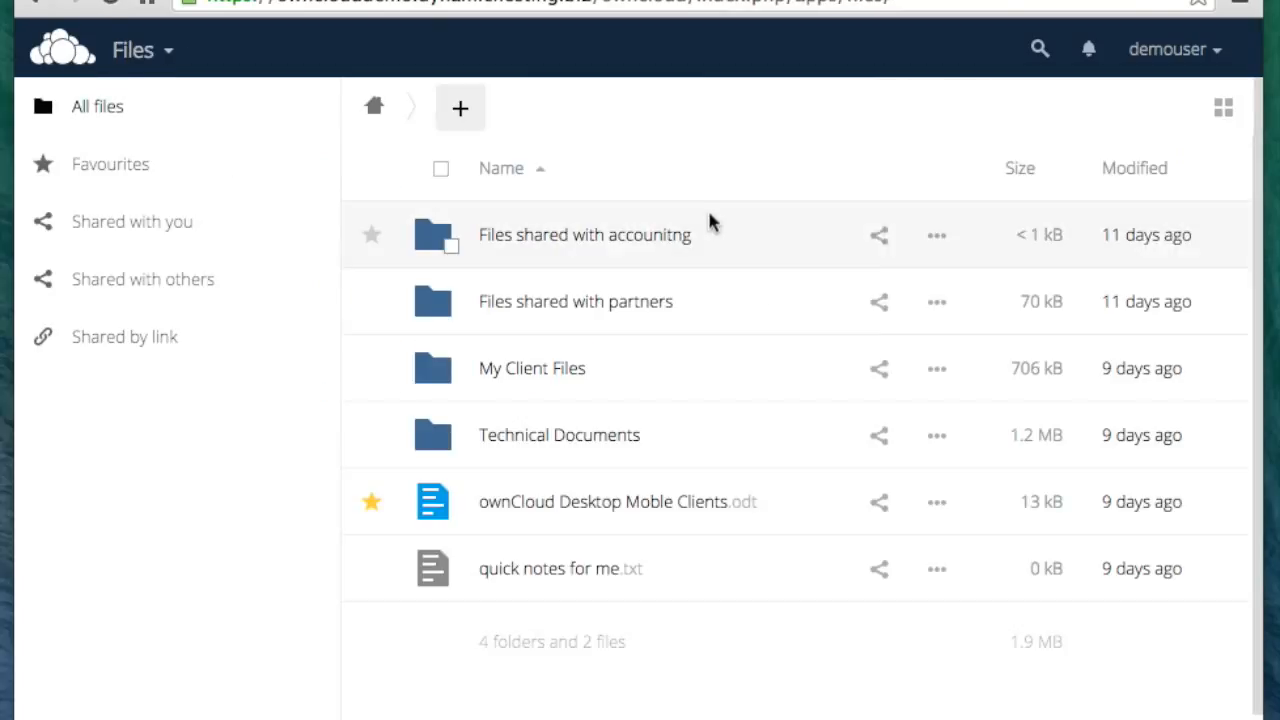
# Step: Follow the desktop clients link in "ownCloud Desktop Moble Clients.odt" and download the Mac OS client
pyautogui.click(650, 505)
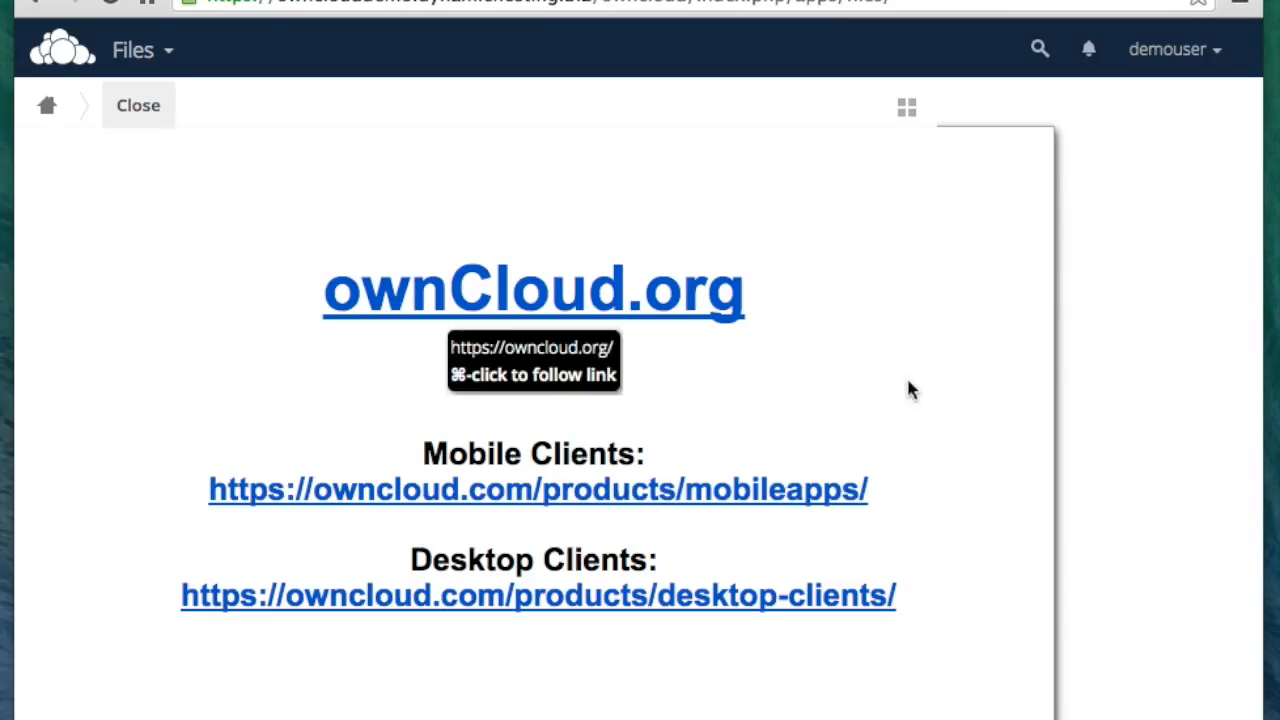
pyautogui.keyDown('super'); pyautogui.click(860, 596); pyautogui.keyUp('super')
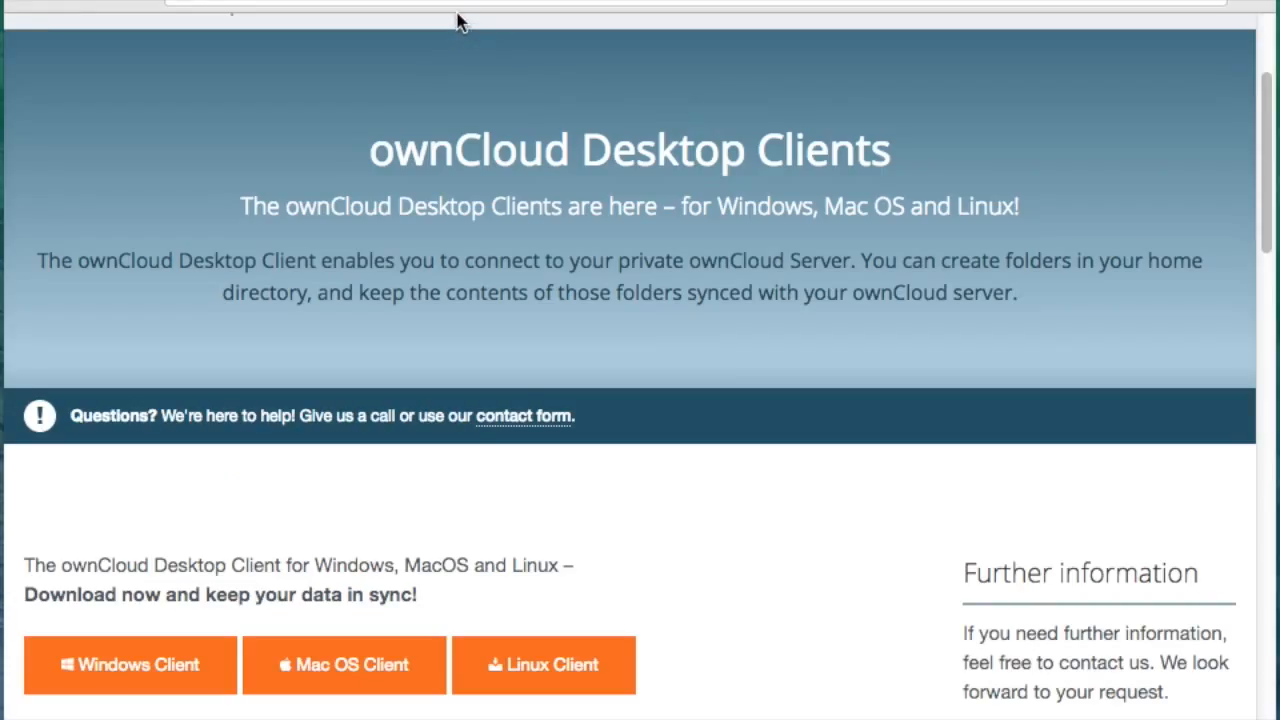
pyautogui.scroll(-3, 529, 394)
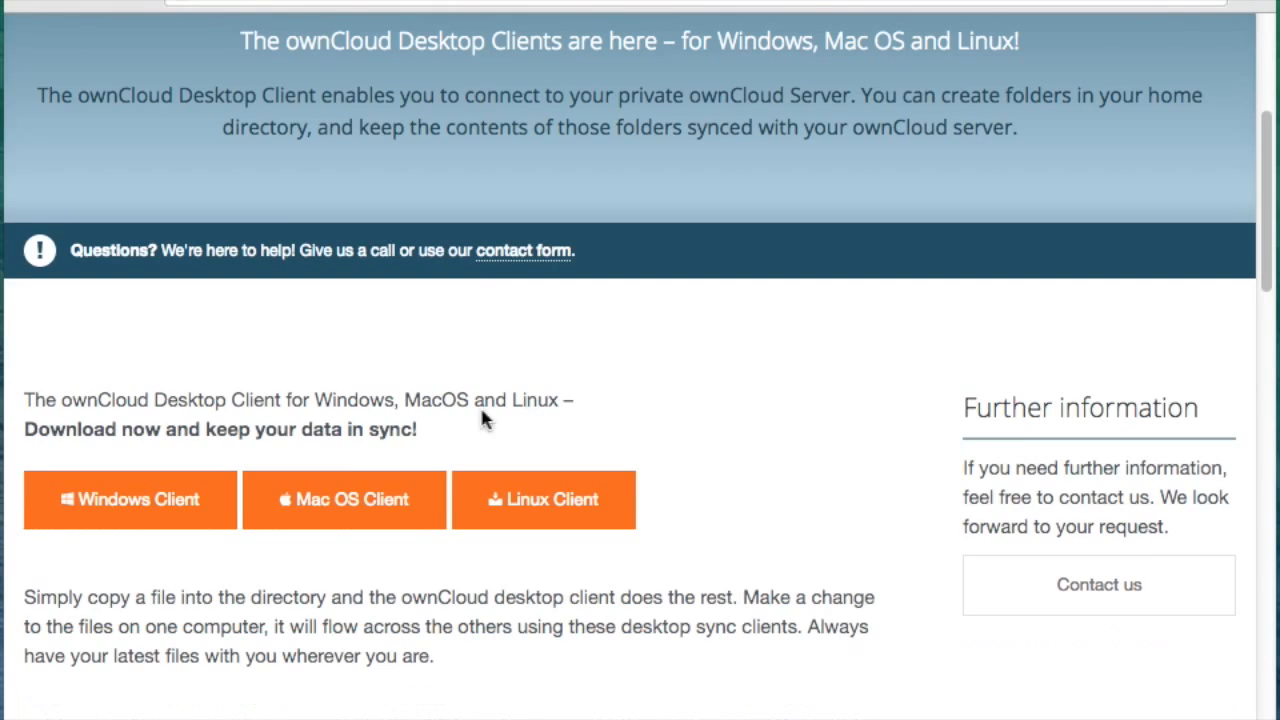
pyautogui.scroll(-1, 591, 480)
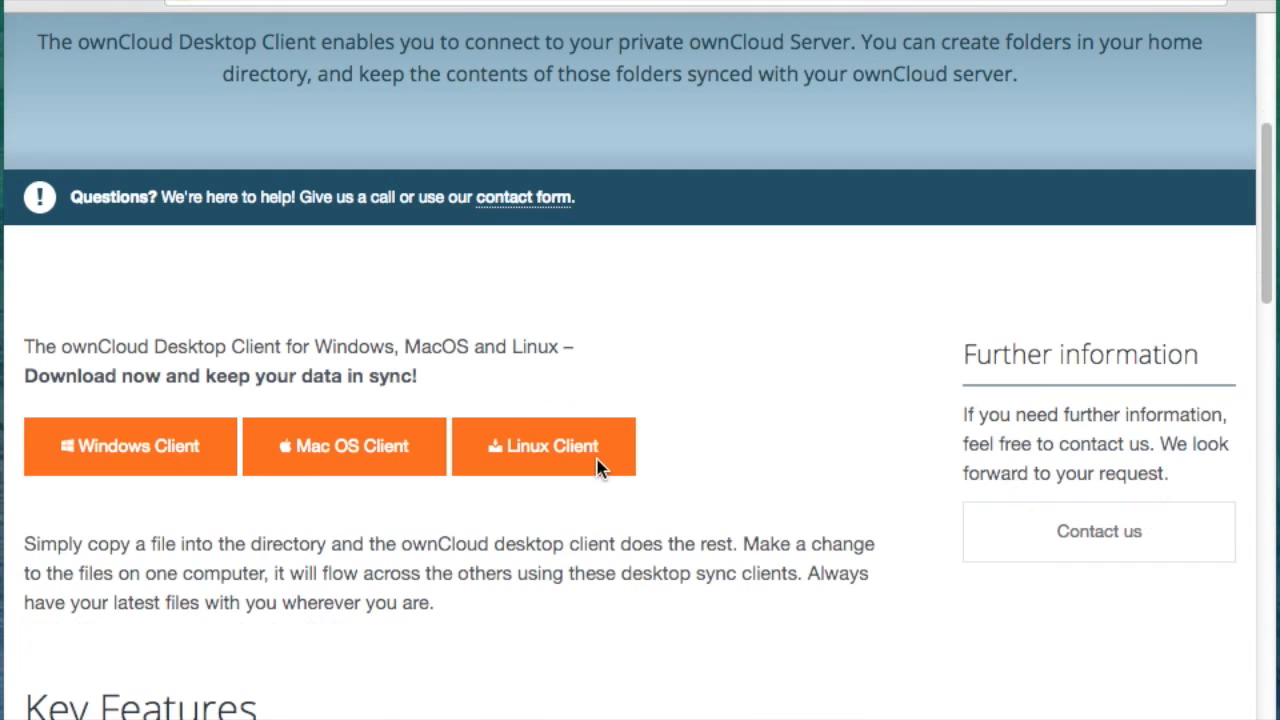
pyautogui.click(352, 430)
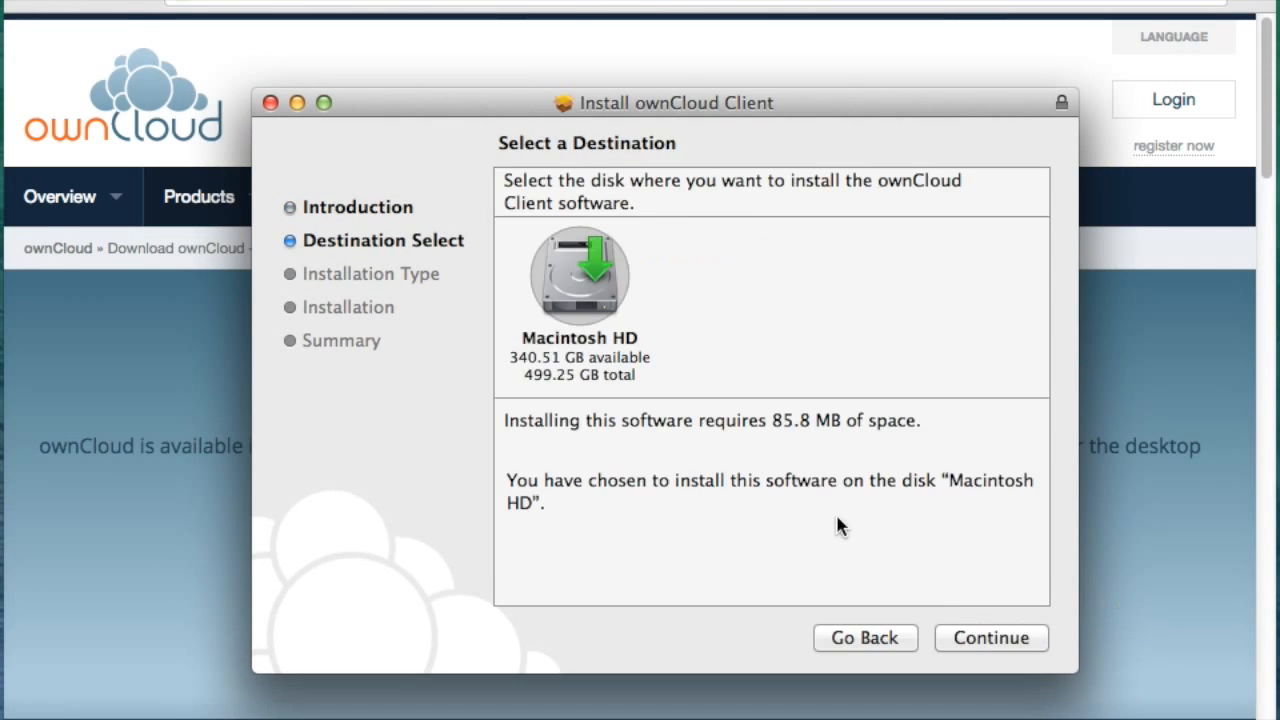
# Step: Perform a standard installation of ownCloud Client on Macintosh HD and launch the client
pyautogui.click(1008, 645)
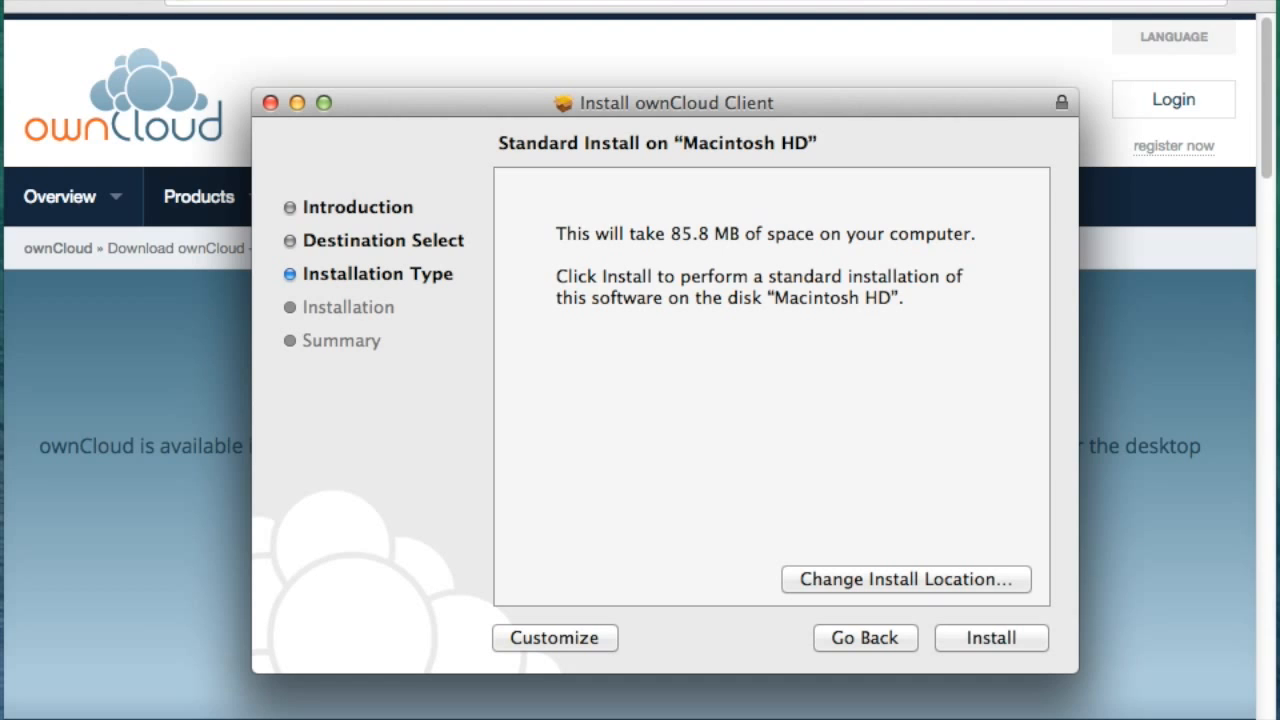
pyautogui.click(968, 634)
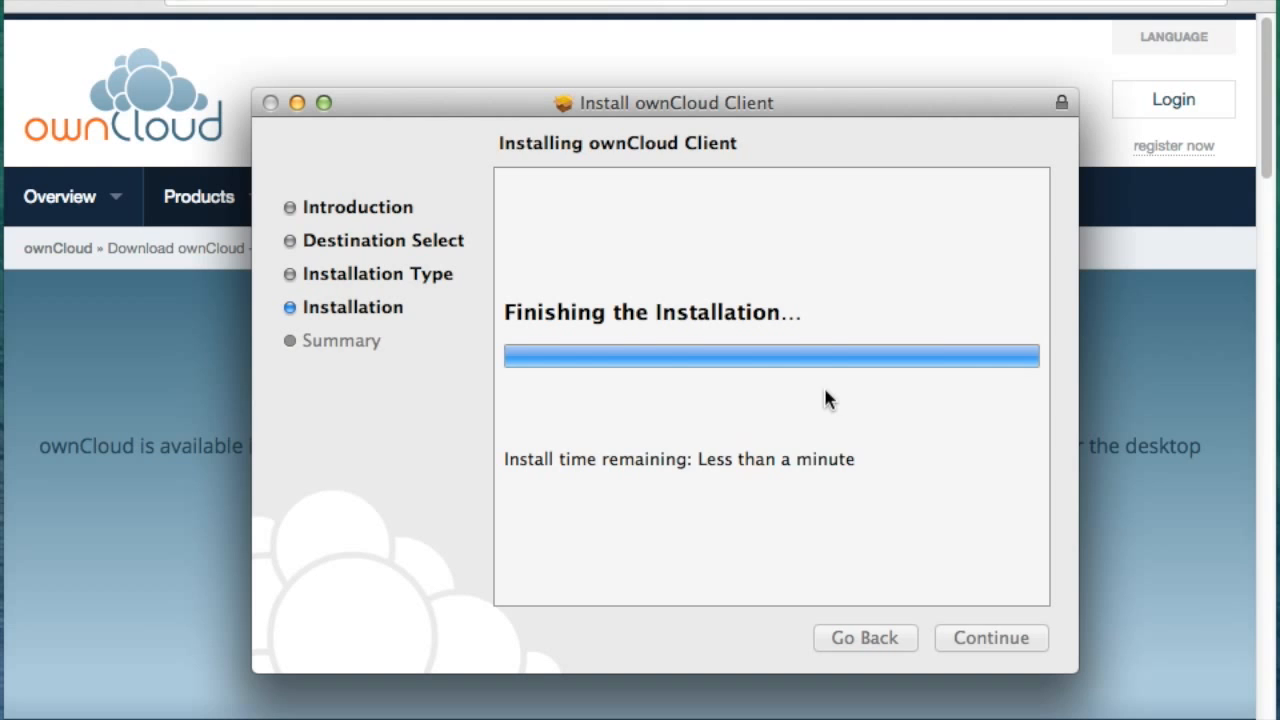
pyautogui.click(1009, 642)
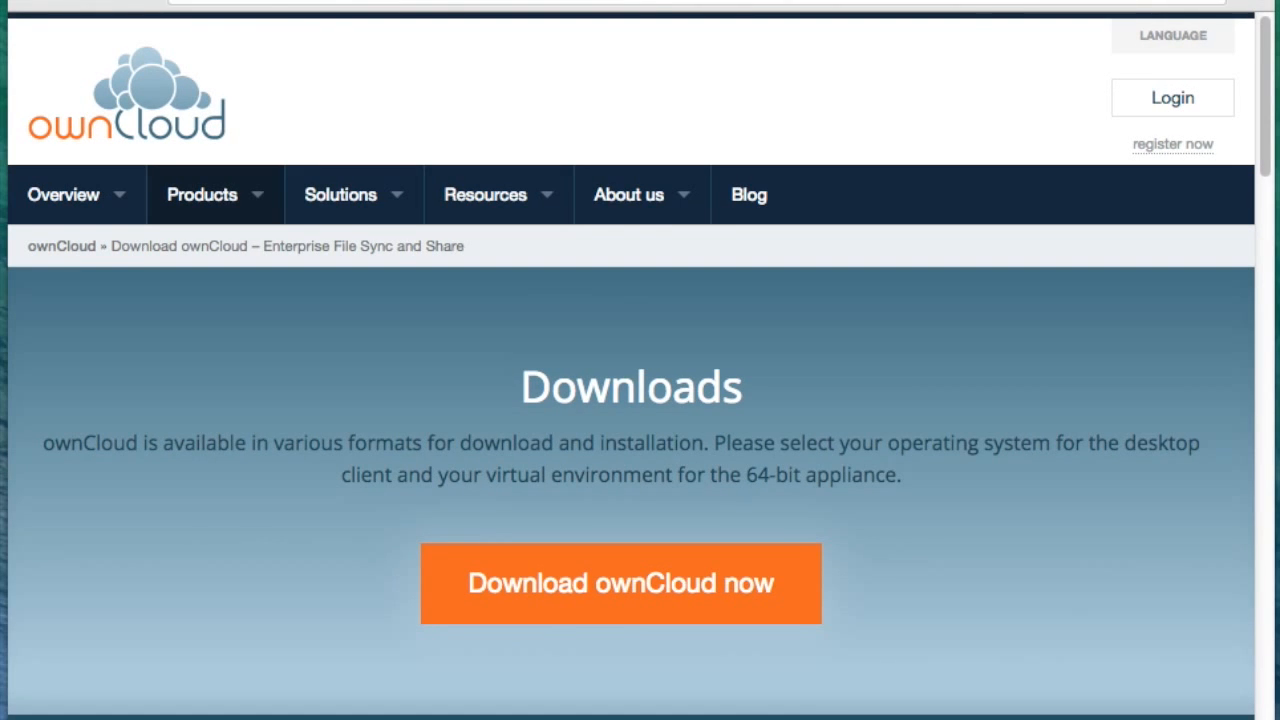
pyautogui.doubleClick(518, 208)
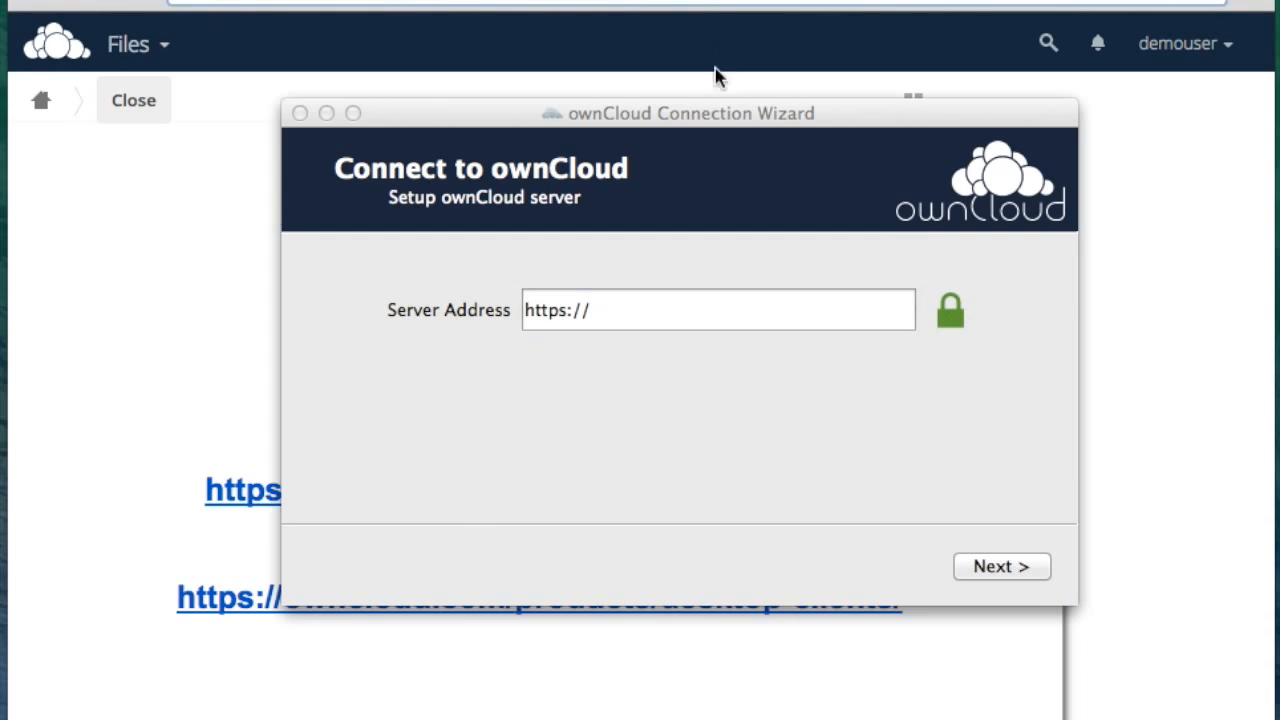
pyautogui.click(675, 149)
pyautogui.moveTo(619, 314); pyautogui.dragTo(403, 300)
pyautogui.write('https://ownclouddemo.dynamichosting.biz/owncloud/index.php/apps/files/')
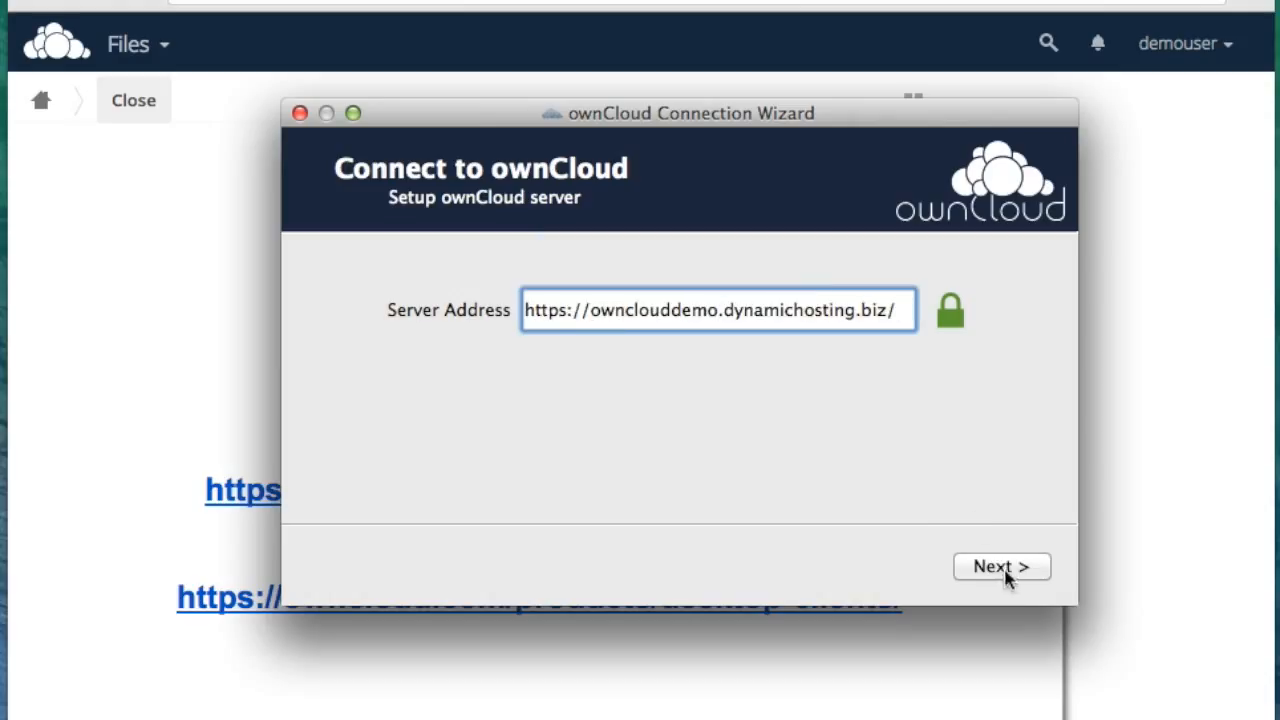
pyautogui.click(1007, 575)
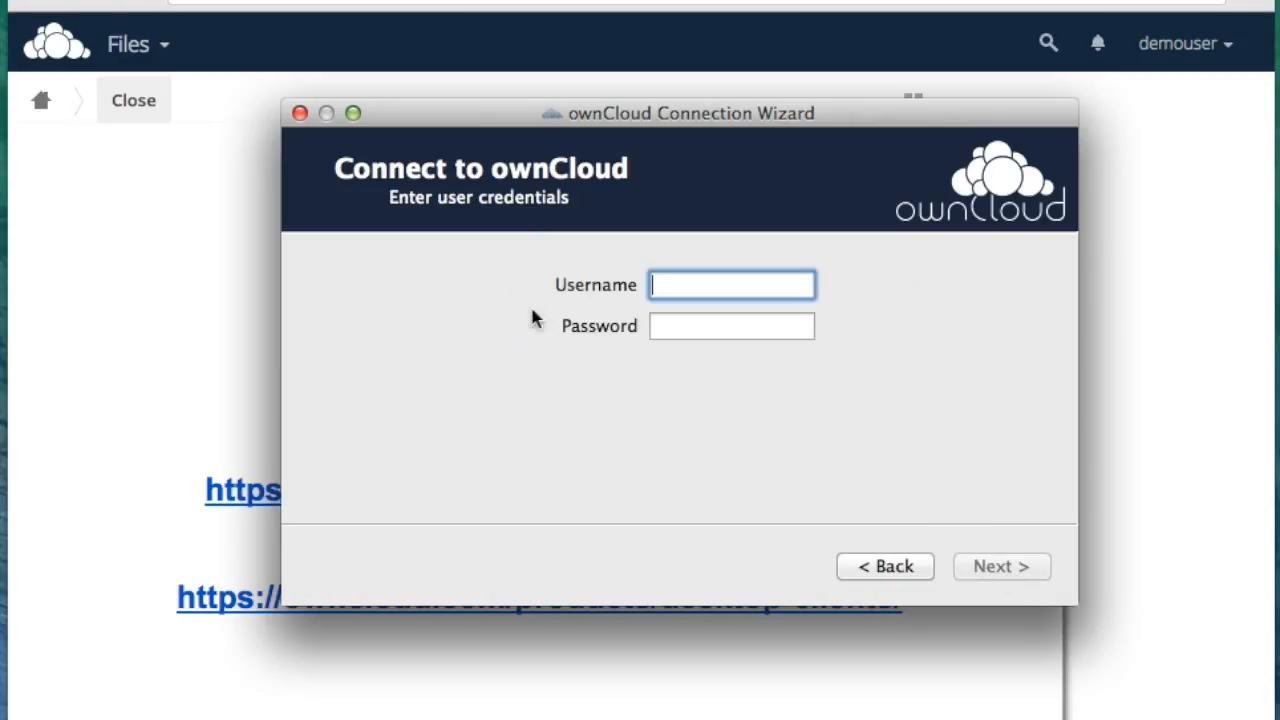
# Step: Enter the demo account's username and password in the connection wizard and continue to the local folder options
pyautogui.write('demouser')
pyautogui.press('Tab')
pyautogui.write('demouser')
pyautogui.press('Return')
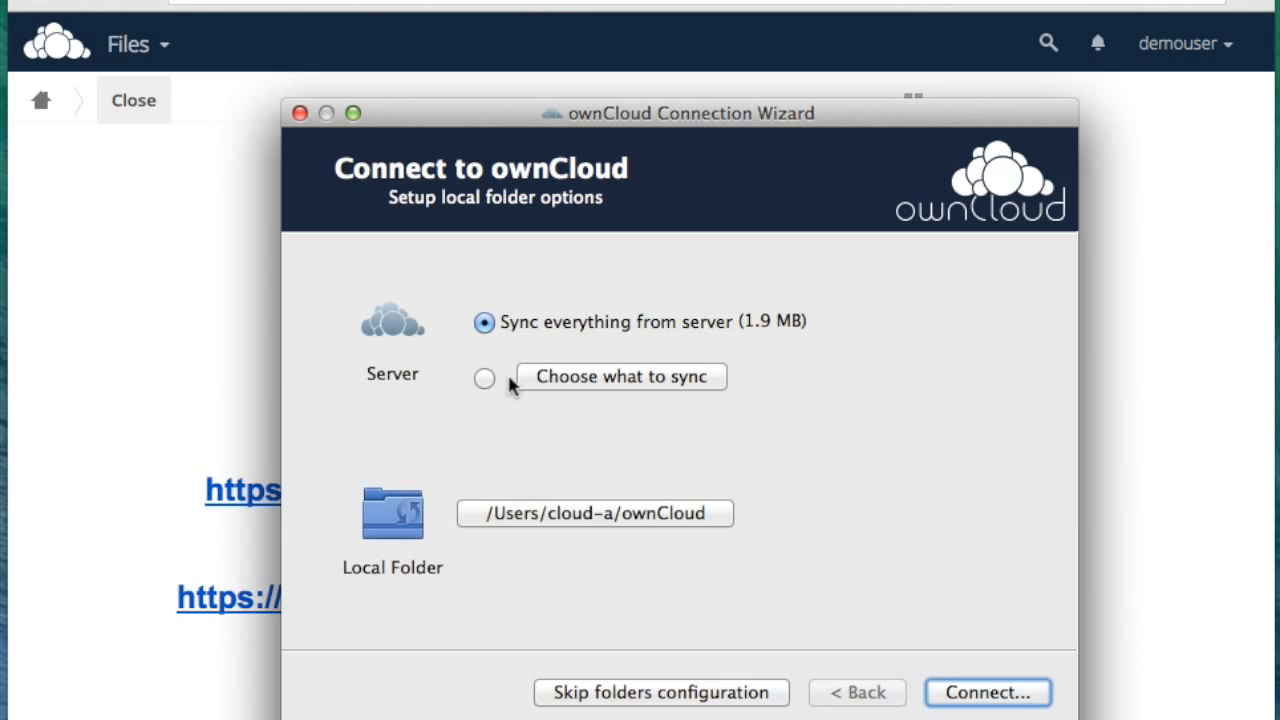
# Step: Choose selective syncing and exclude the "Files shared with partners" folder
pyautogui.click(484, 378)
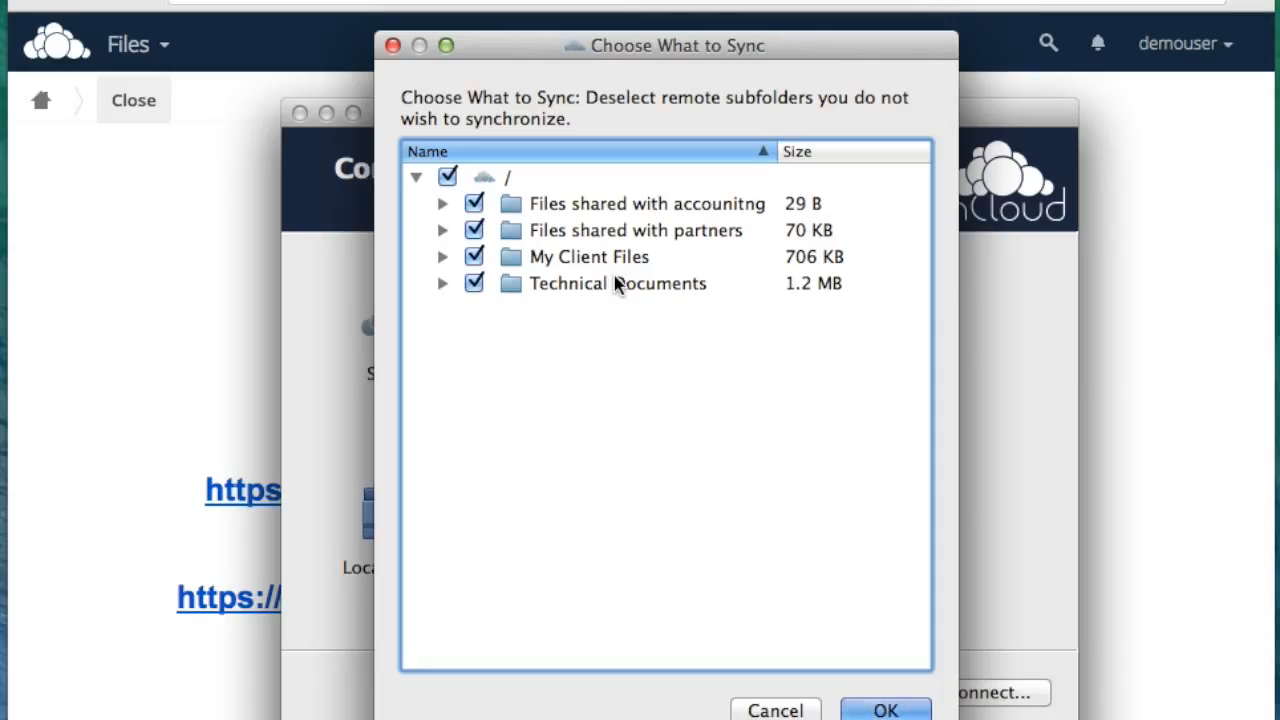
pyautogui.click(474, 231)
pyautogui.click(862, 710)
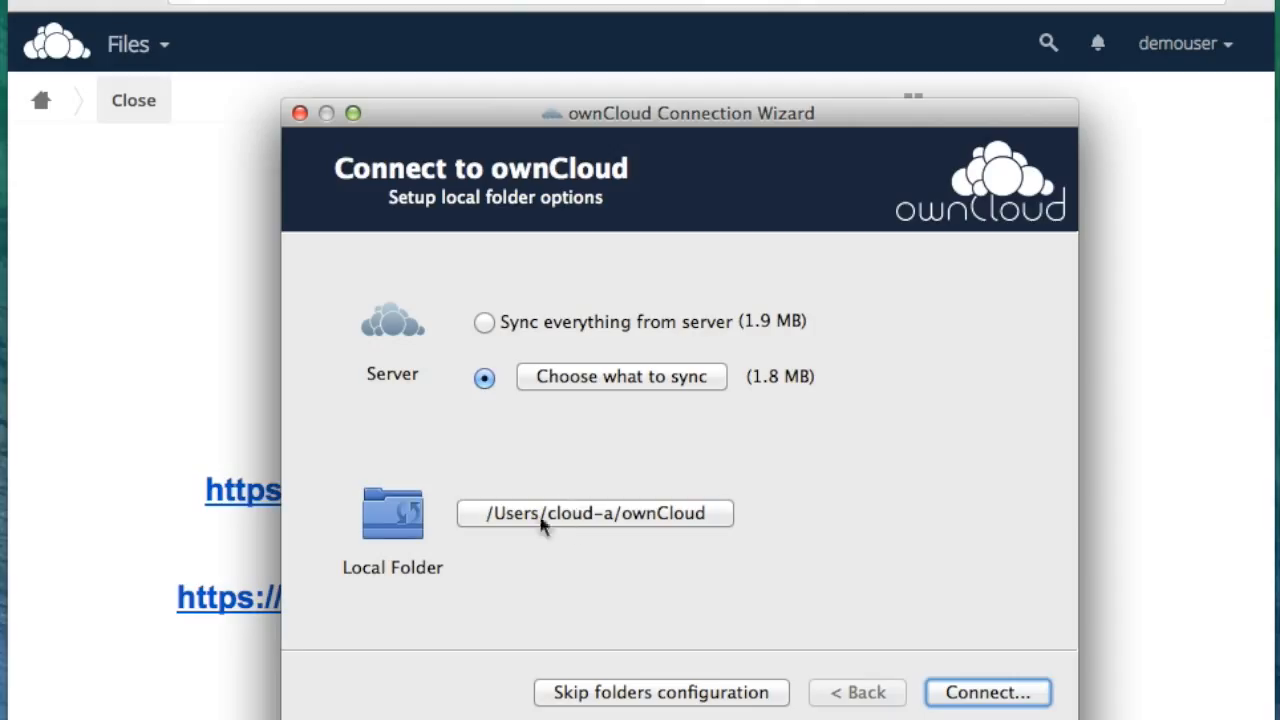
# Step: Check the local sync folder choice, connect with /Users/cloud-a/ownCloud, and finish the connection wizard
pyautogui.click(580, 523)
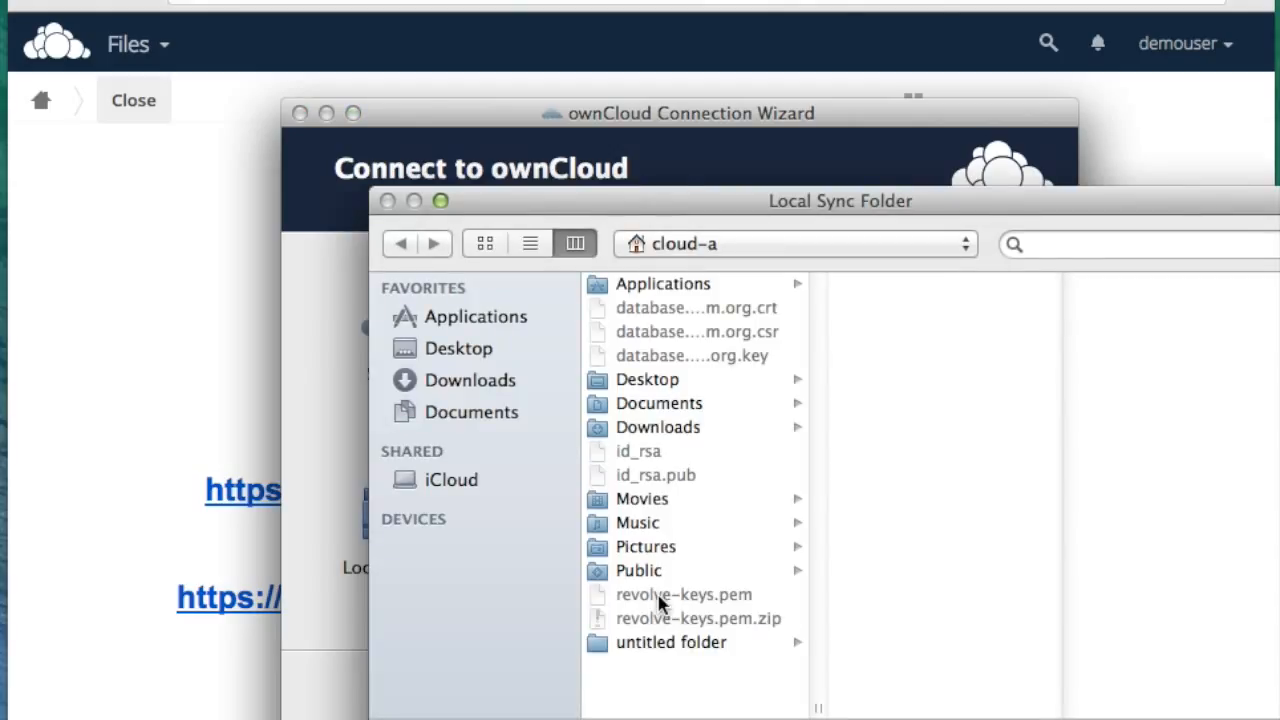
pyautogui.click(1136, 719)
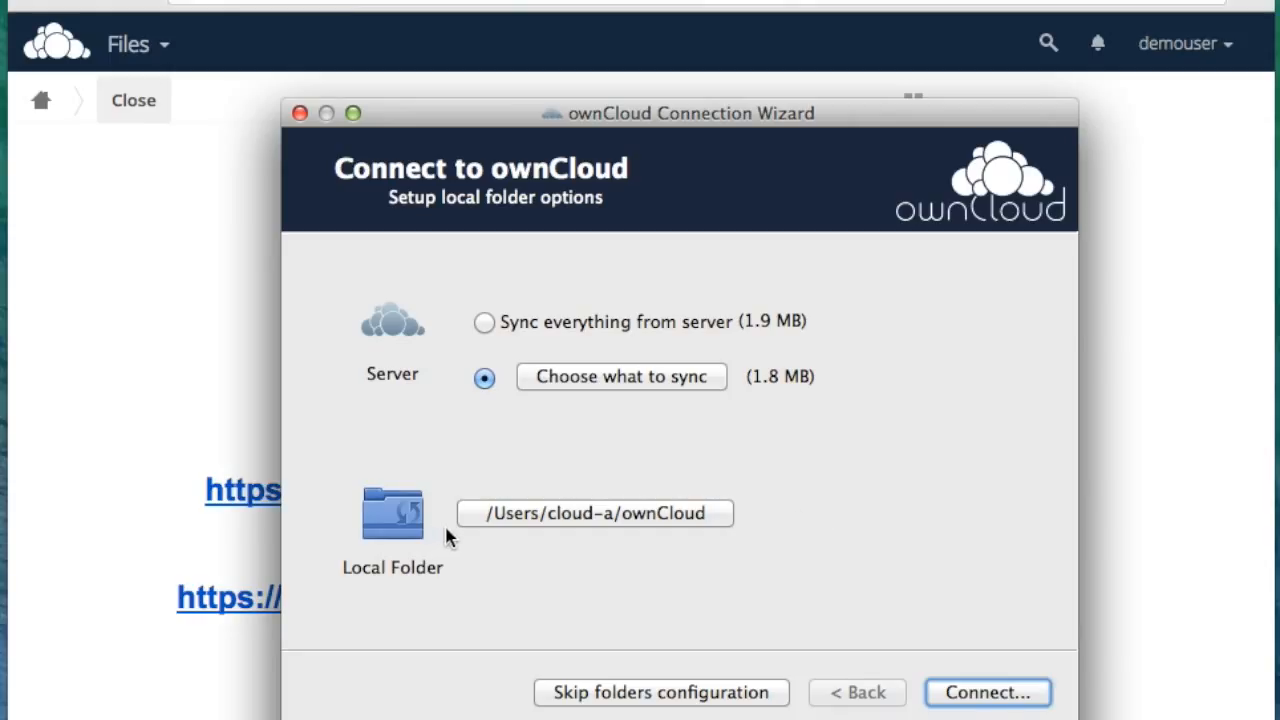
pyautogui.click(990, 693)
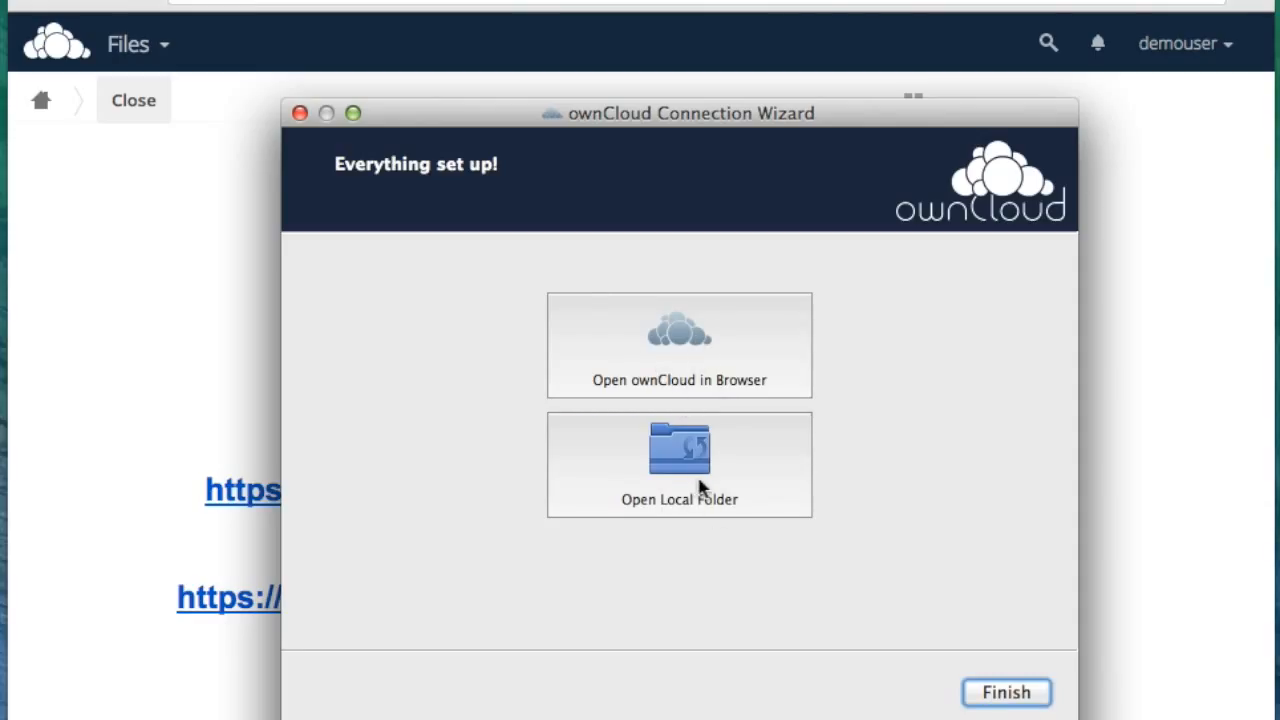
pyautogui.click(1010, 695)
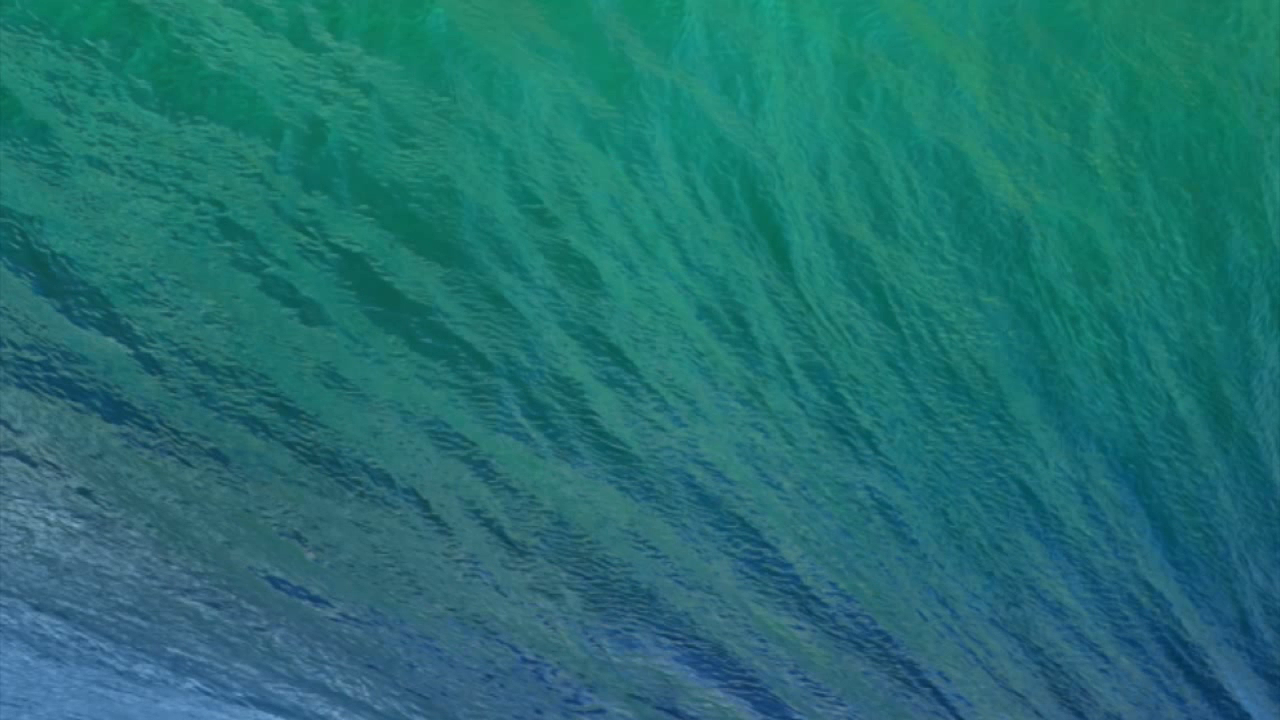
# Step: Open the settings window of the ownCloud desktop client
pyautogui.click(818, 1)
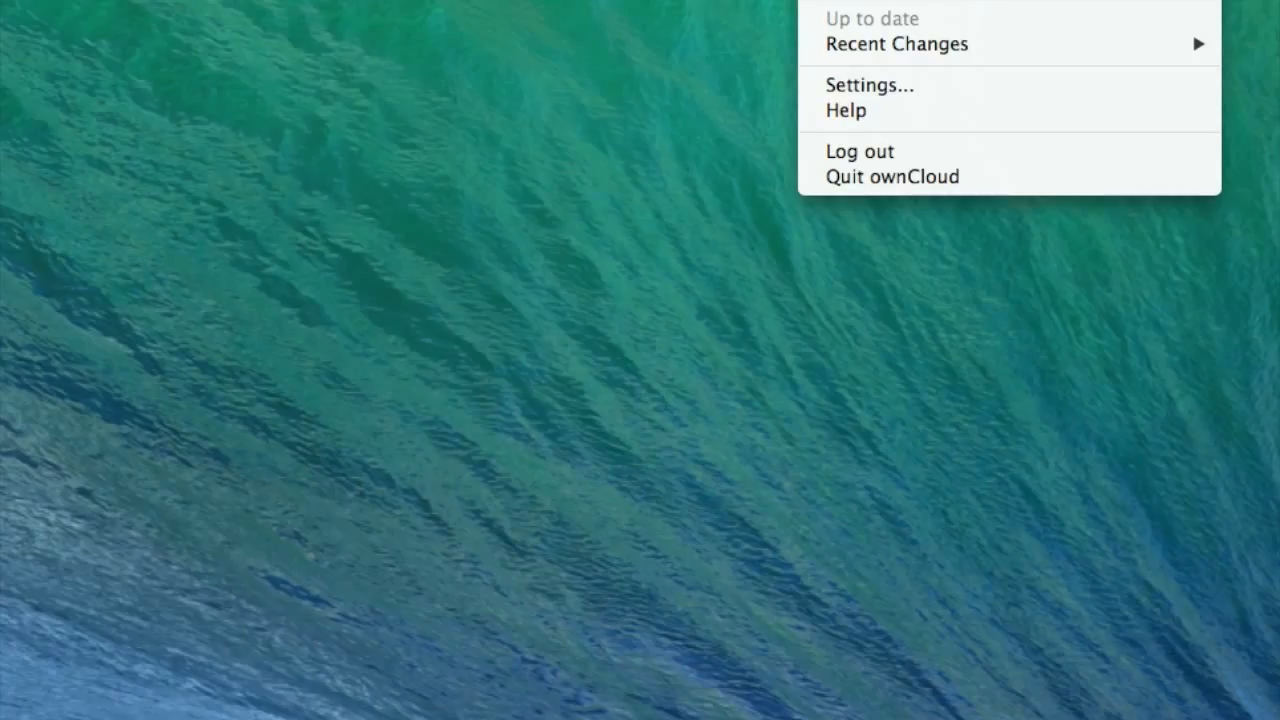
pyautogui.moveTo(907, 56)
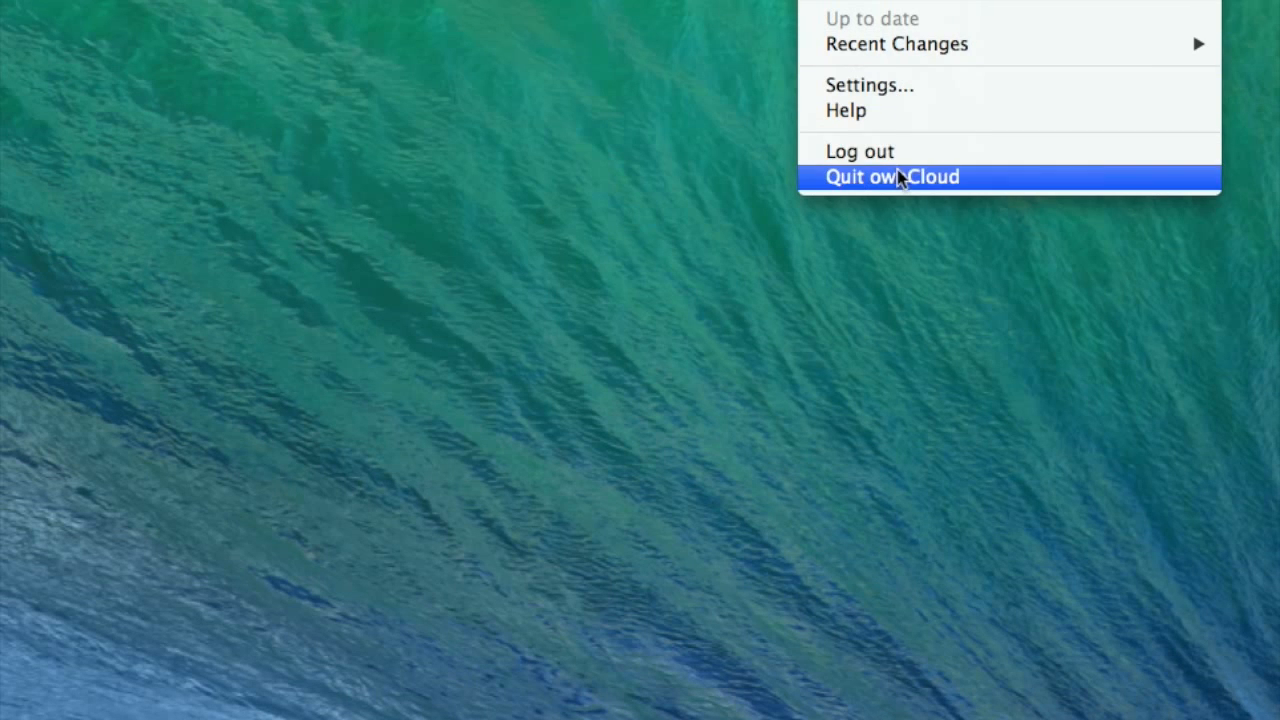
pyautogui.click(883, 87)
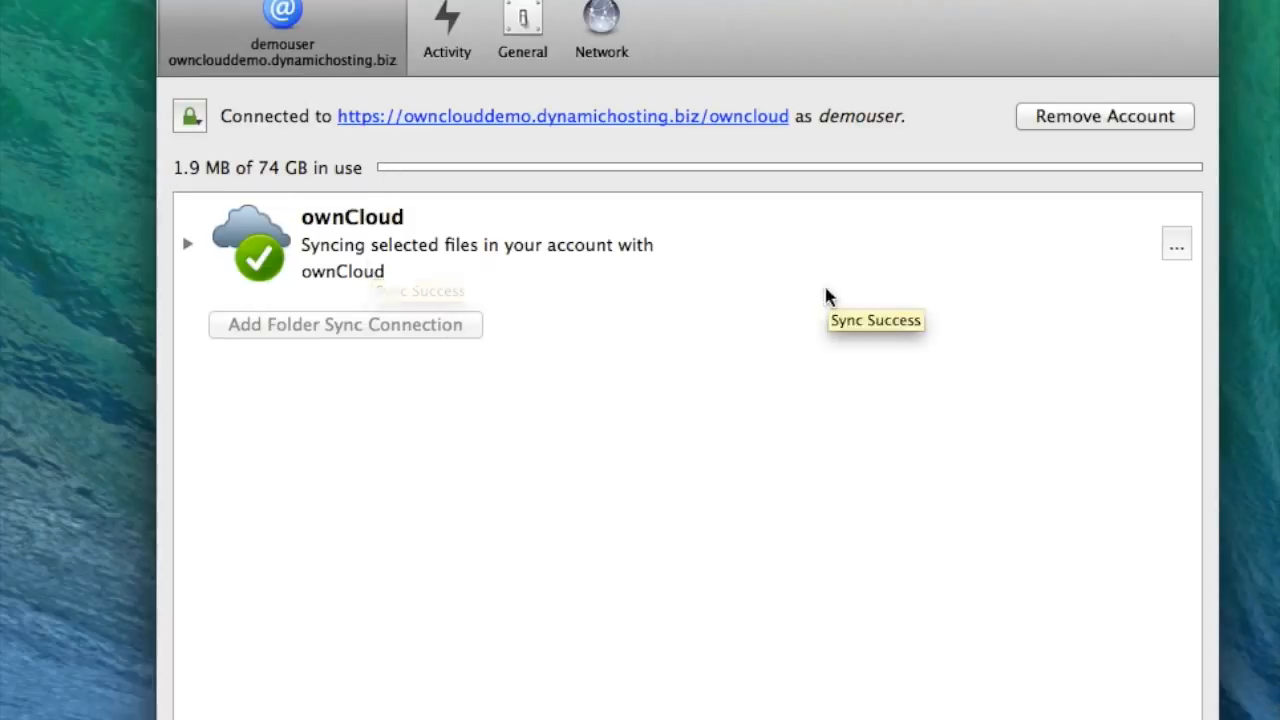
# Step: Examine the client's sync activity list and its general settings
pyautogui.click(447, 30)
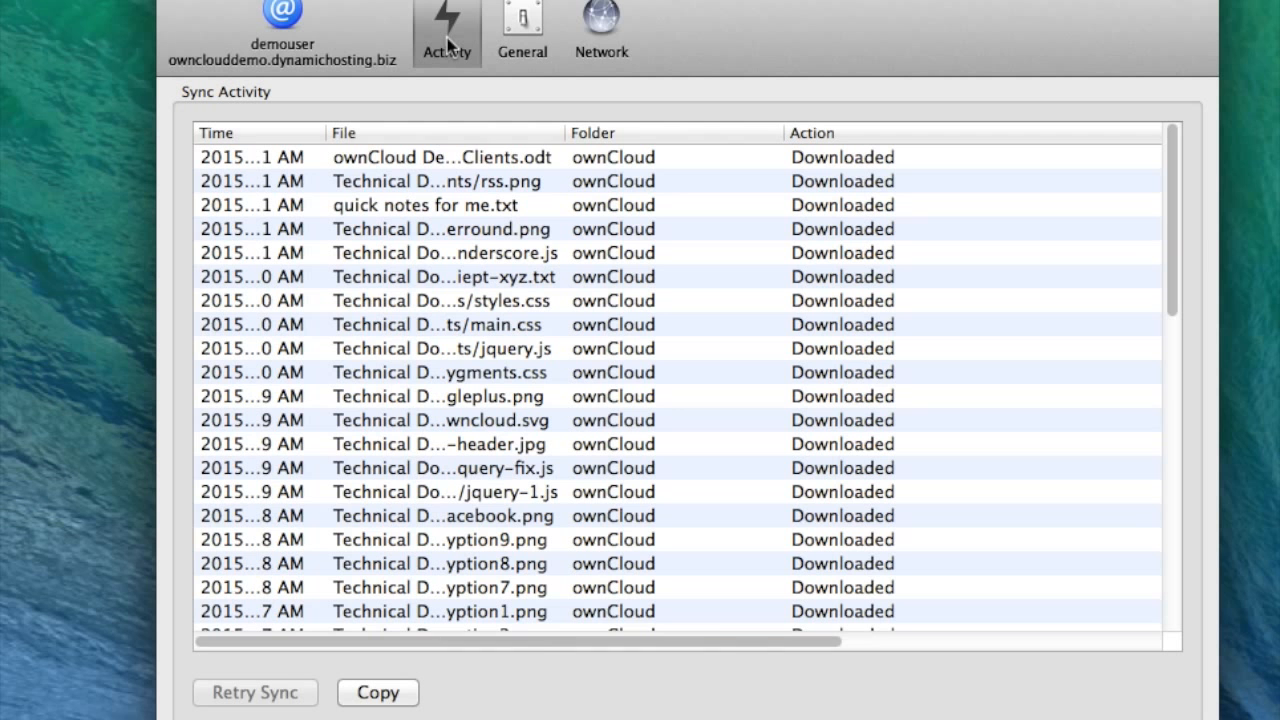
pyautogui.scroll(-2, 922, 440)
pyautogui.scroll(-4, 915, 445)
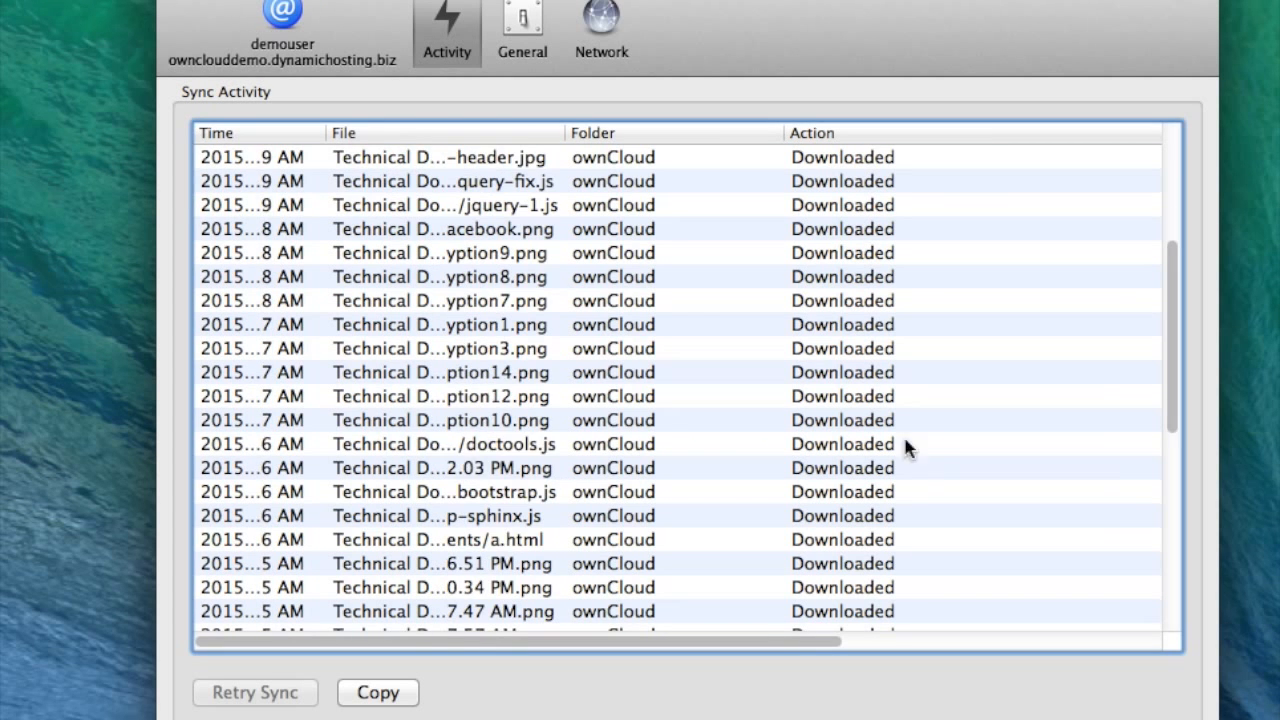
pyautogui.click(903, 446)
pyautogui.click(516, 30)
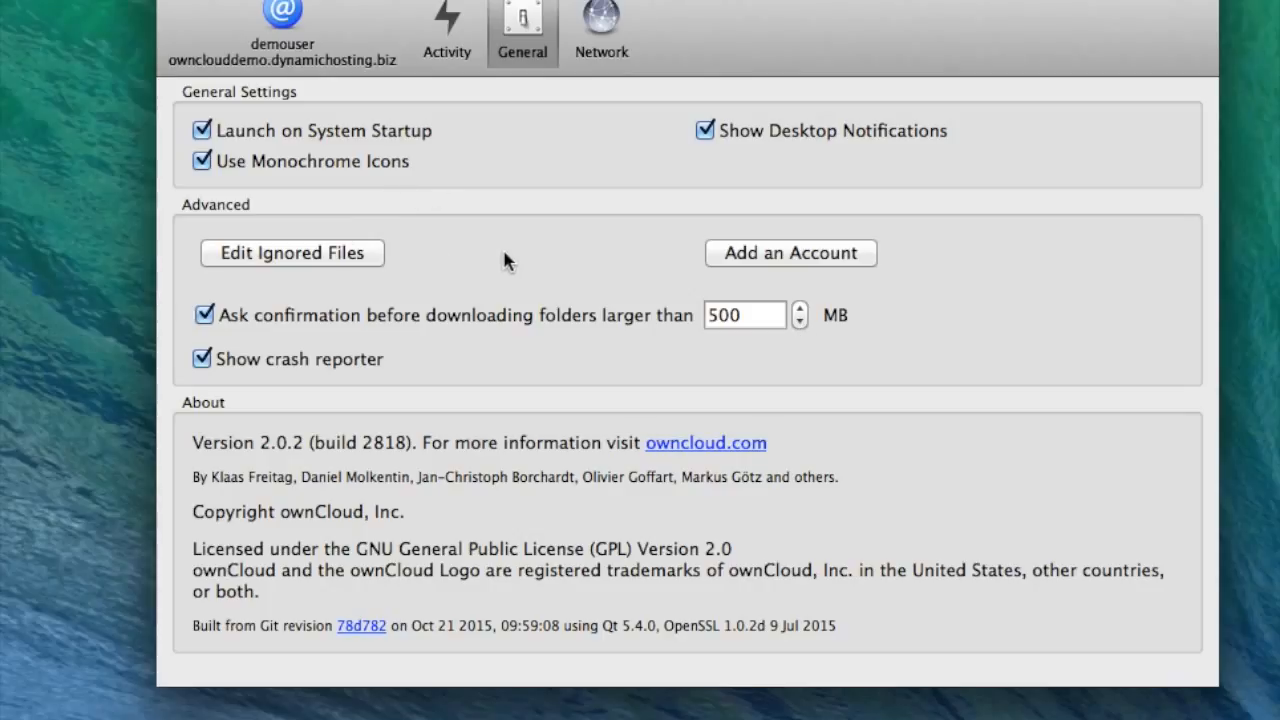
# Step: View the network settings of the ownCloud desktop client
pyautogui.click(604, 18)
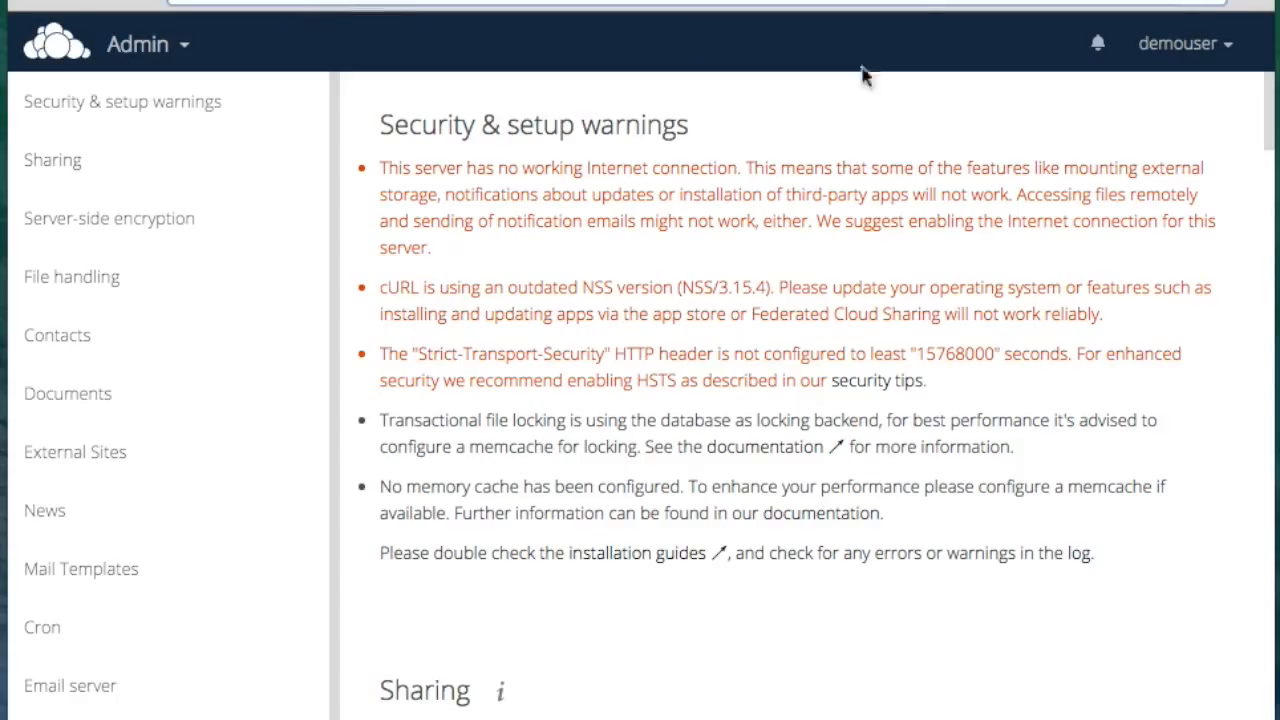
# Step: Open the admin settings on the ownCloud web server and examine the server-side encryption and recovery key options
pyautogui.click(1236, 62)
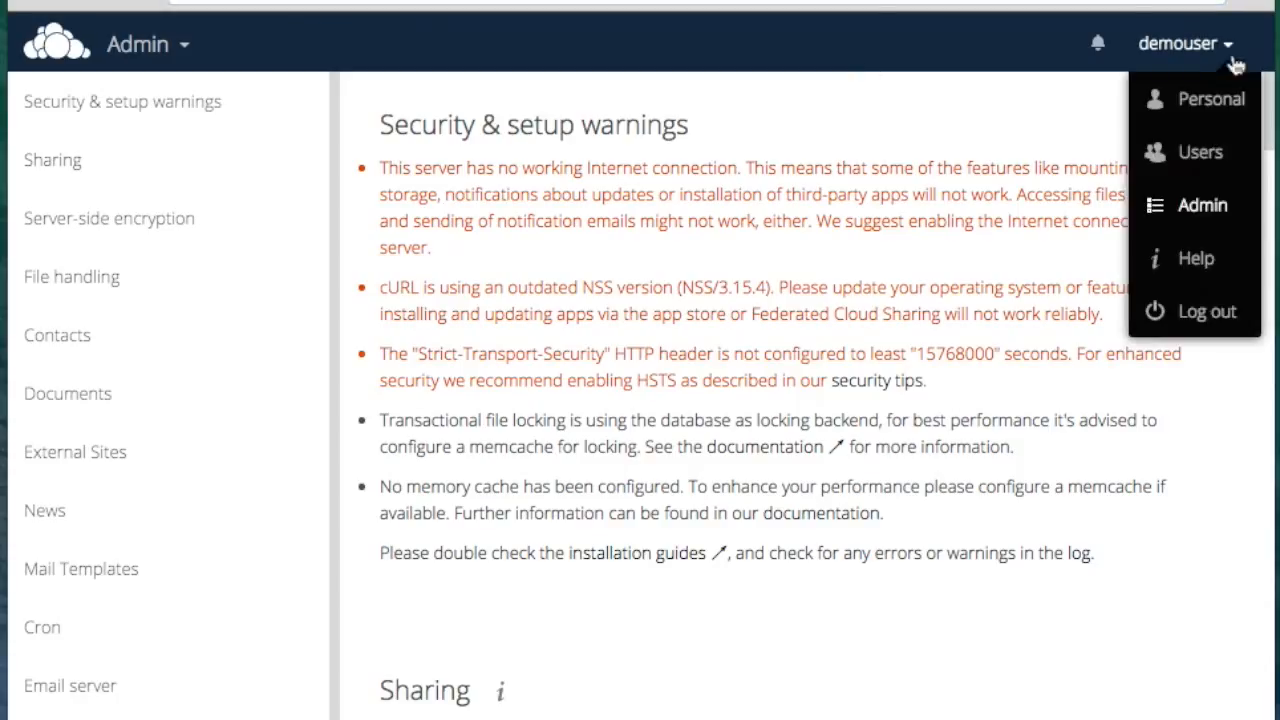
pyautogui.click(1202, 210)
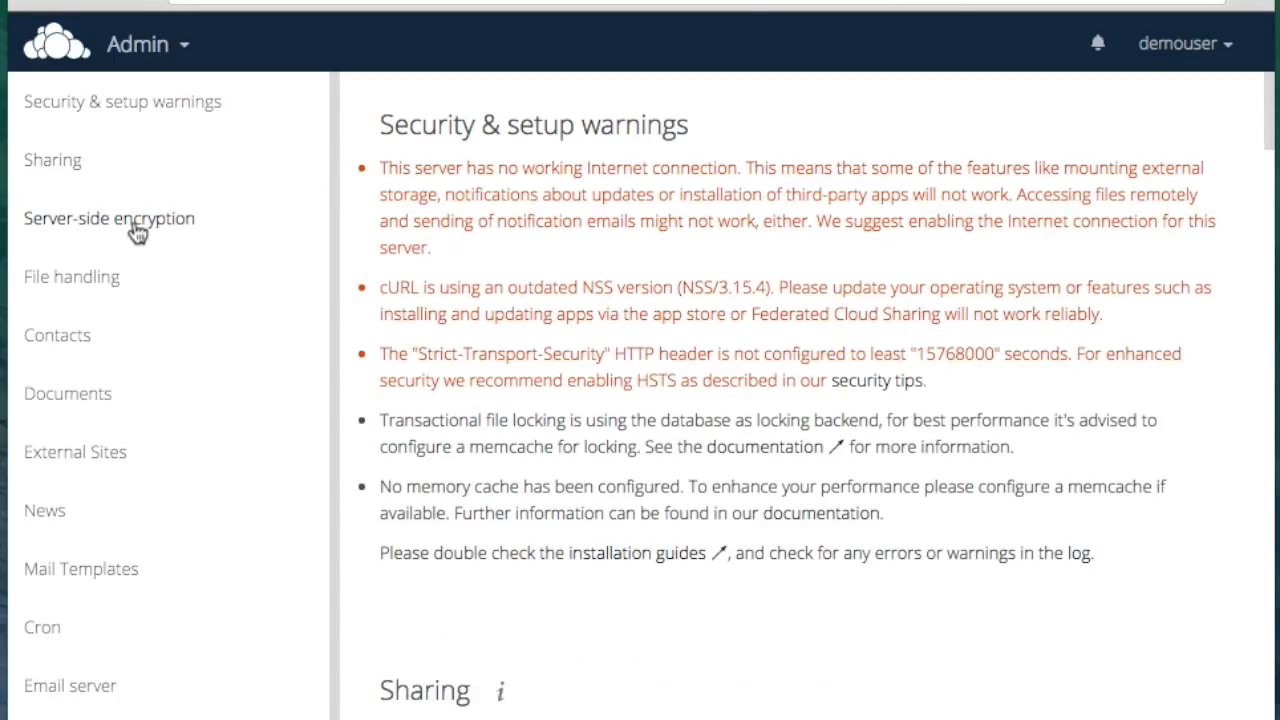
pyautogui.click(137, 230)
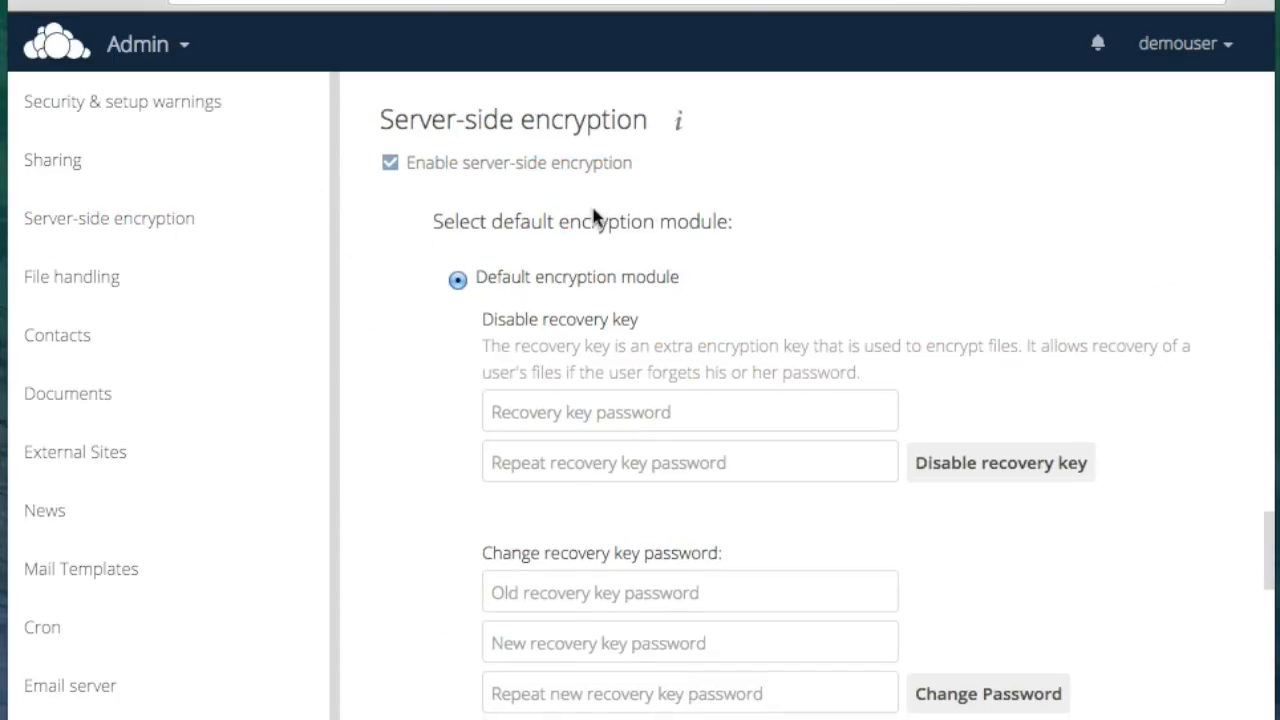
pyautogui.scroll(-15, 591, 209)
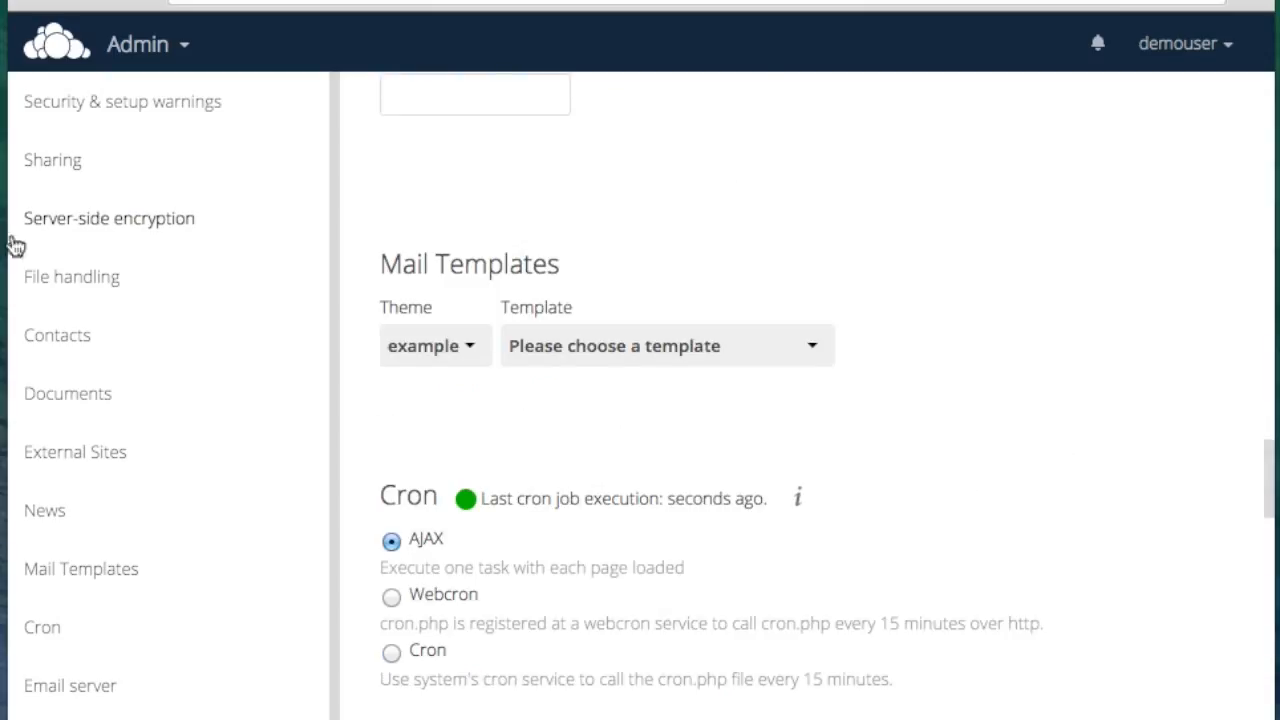
pyautogui.click(32, 220)
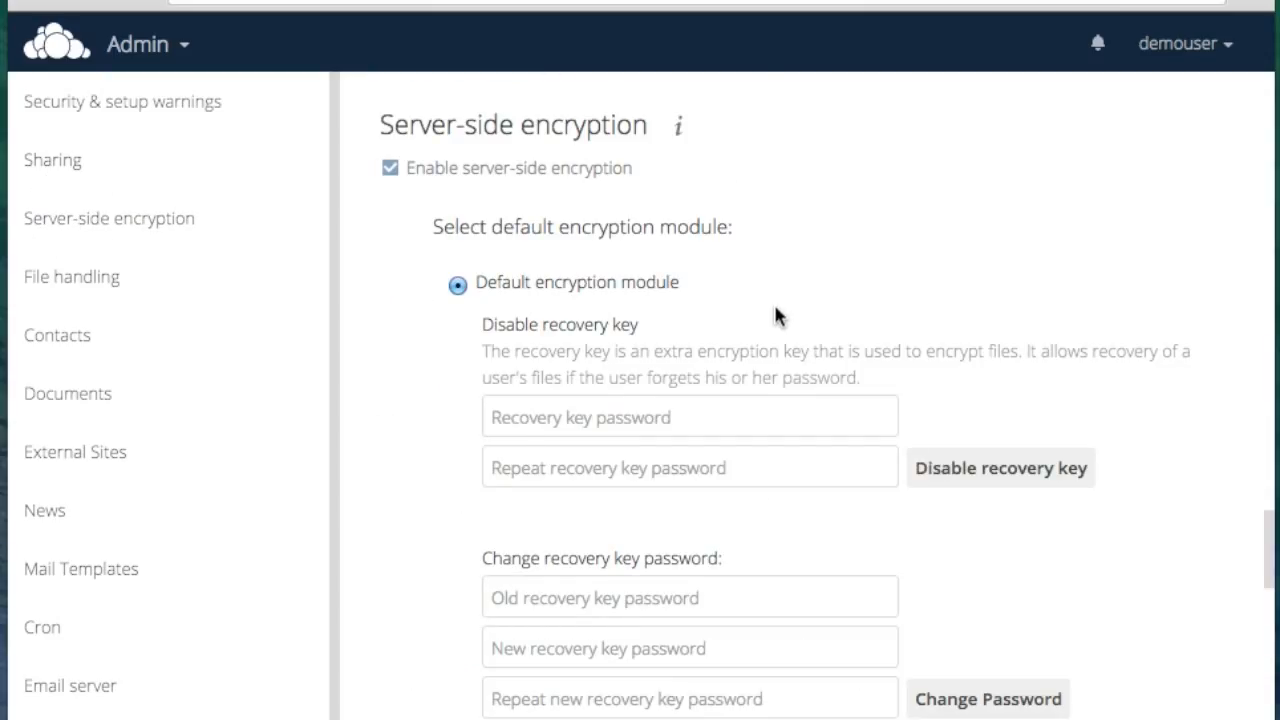